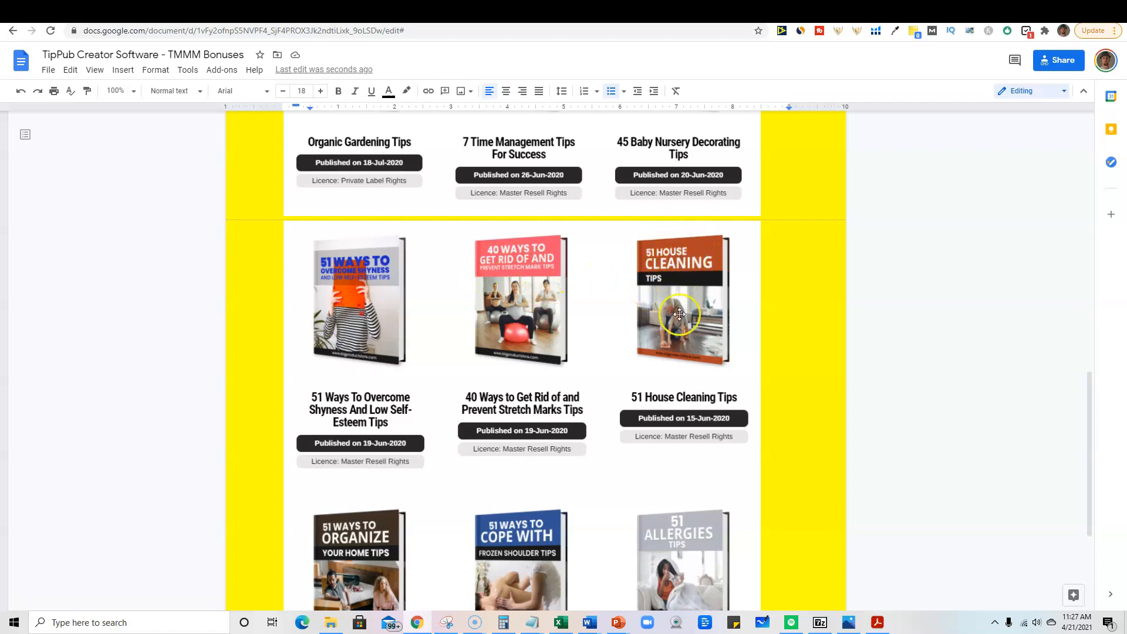
- Review the tip book covers, publication dates and licences in the TipPub bonus package document, along with its heading and bullet points
scroll(687, 352, "down", 3)
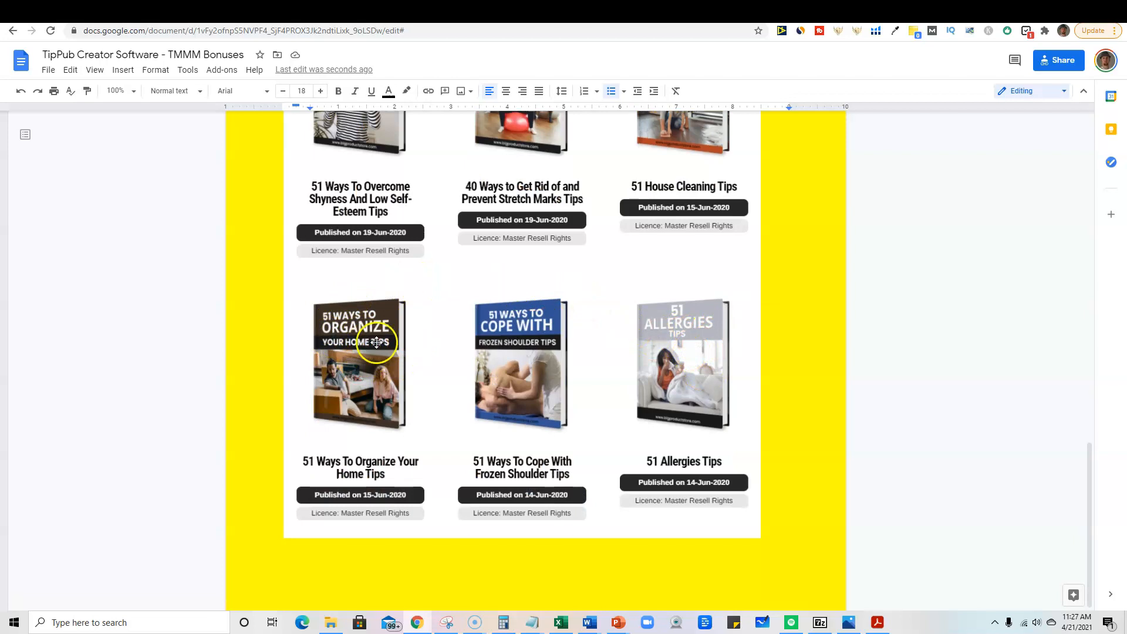
scroll(717, 432, "up", 1)
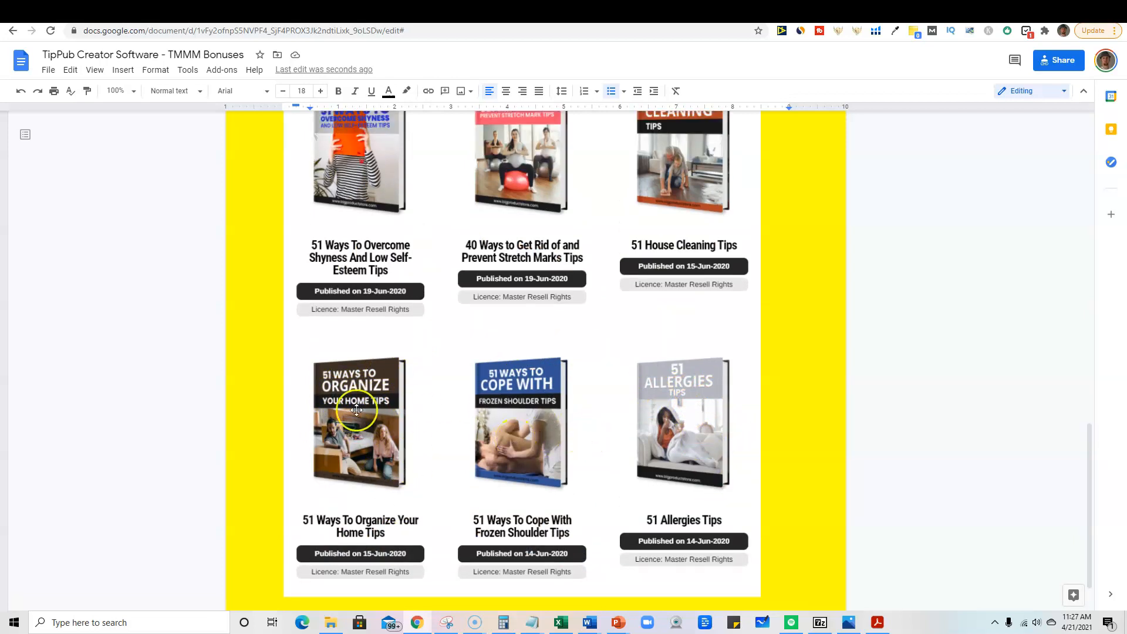
scroll(381, 418, "down", 1)
scroll(630, 339, "up", 4)
scroll(626, 377, "up", 9)
scroll(574, 377, "up", 2)
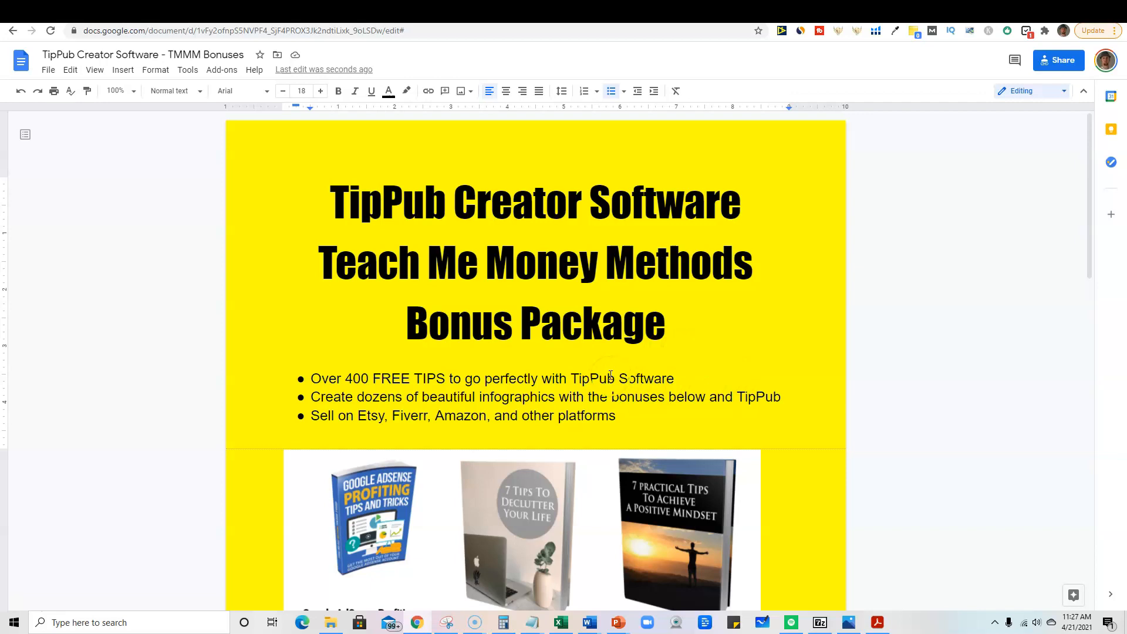
scroll(516, 370, "down", 5)
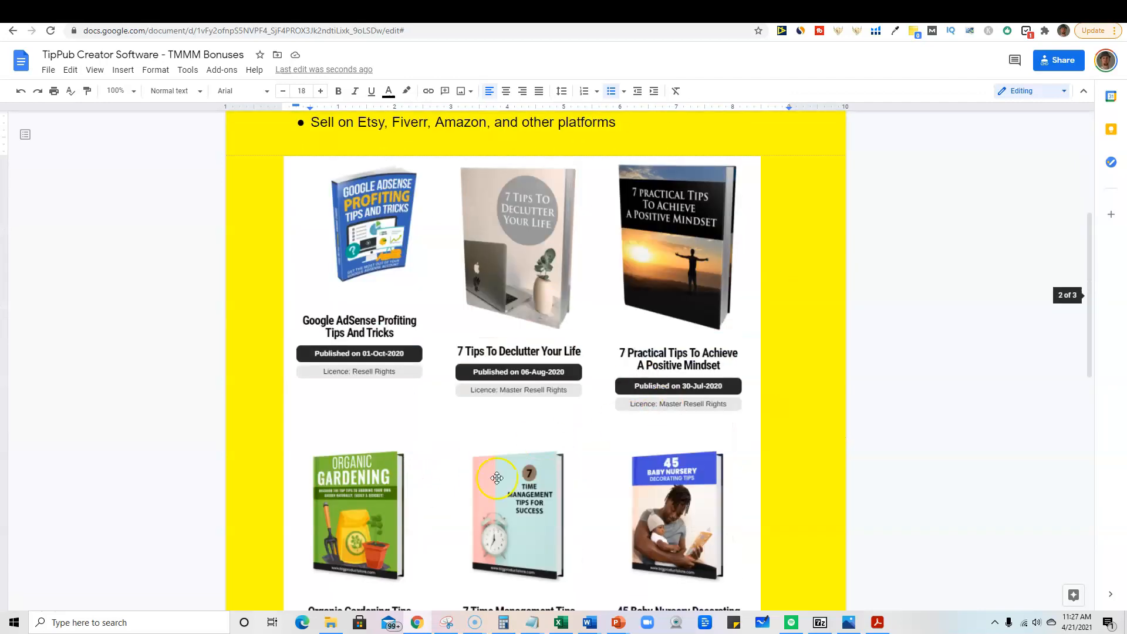
scroll(529, 411, "up", 5)
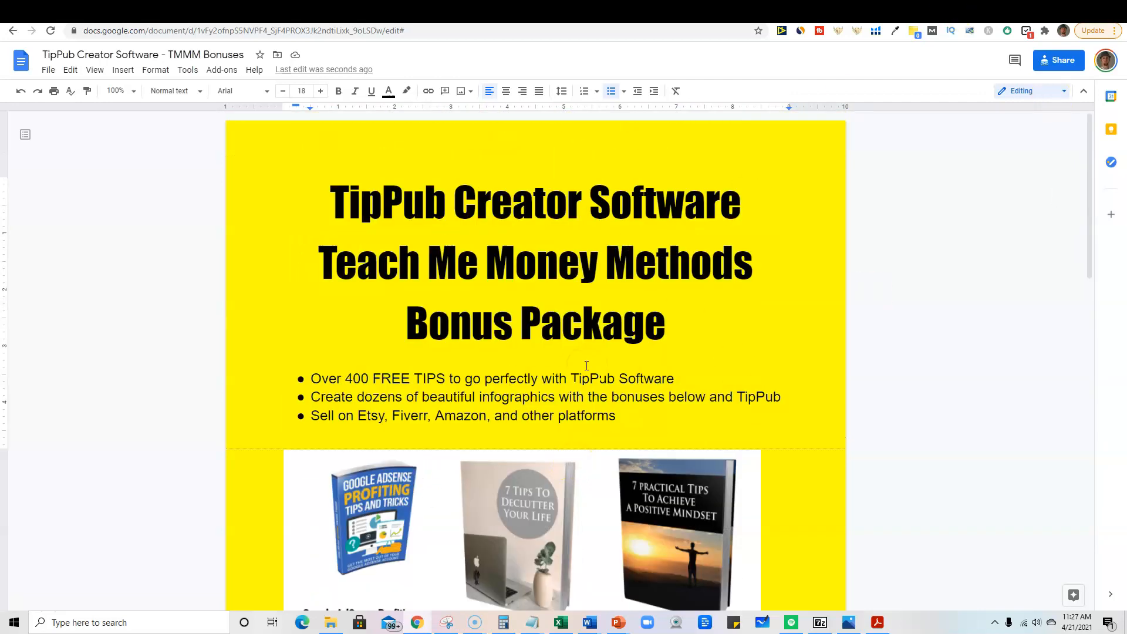
scroll(563, 371, "down", 5)
scroll(649, 432, "up", 5)
- Select the word TipPub in the first bullet of the bonus package document
left_click_drag(618, 379, 570, 378)
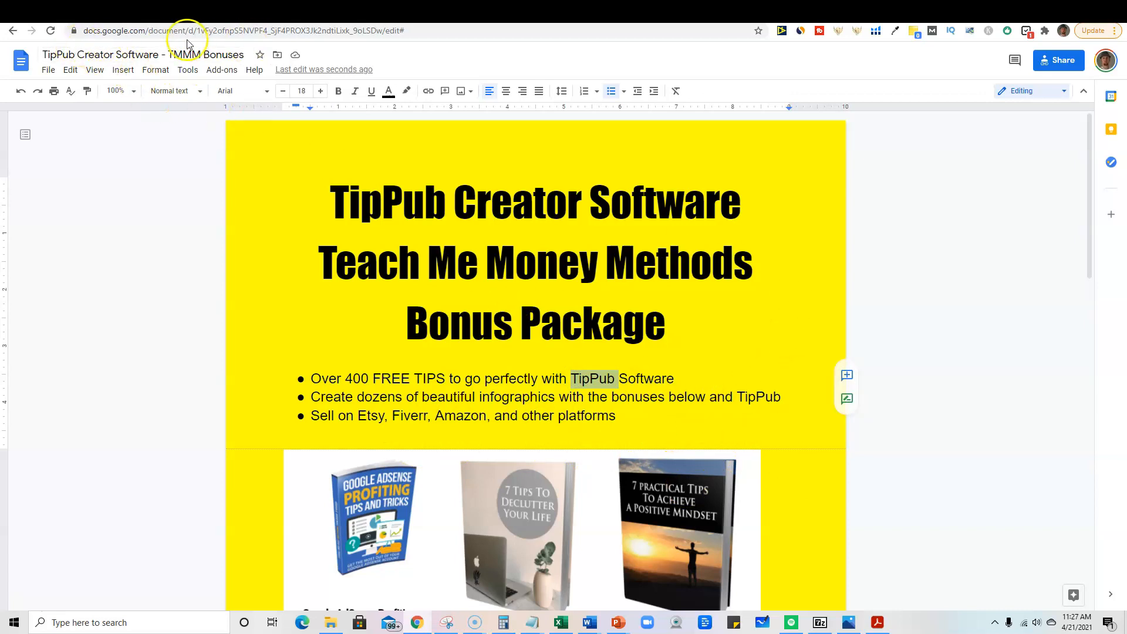
scroll(646, 495, "down", 1)
scroll(586, 440, "up", 1)
scroll(557, 505, "down", 1)
scroll(576, 456, "up", 1)
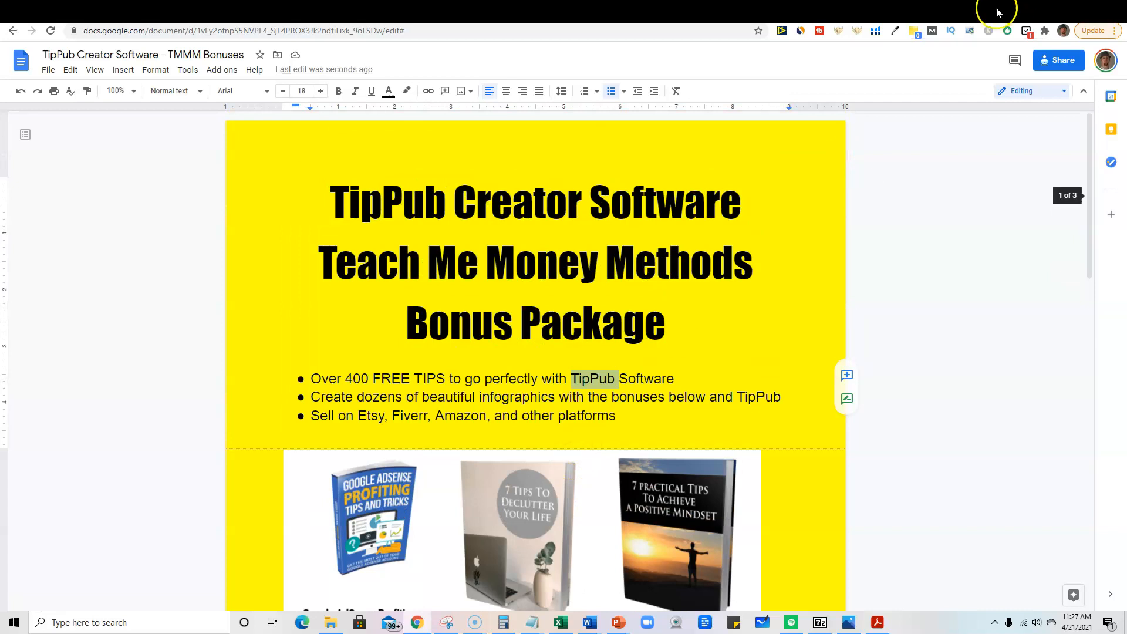
- Switch to the TipPub Creator sales page and read its list of benefits
left_click(935, 11)
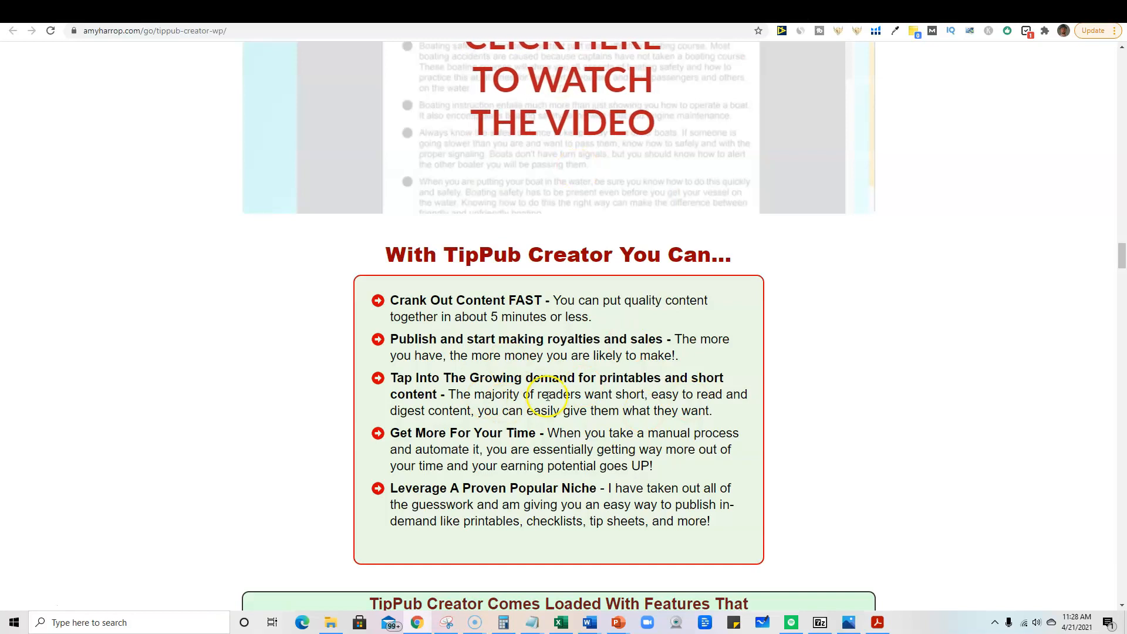
scroll(528, 503, "down", 1)
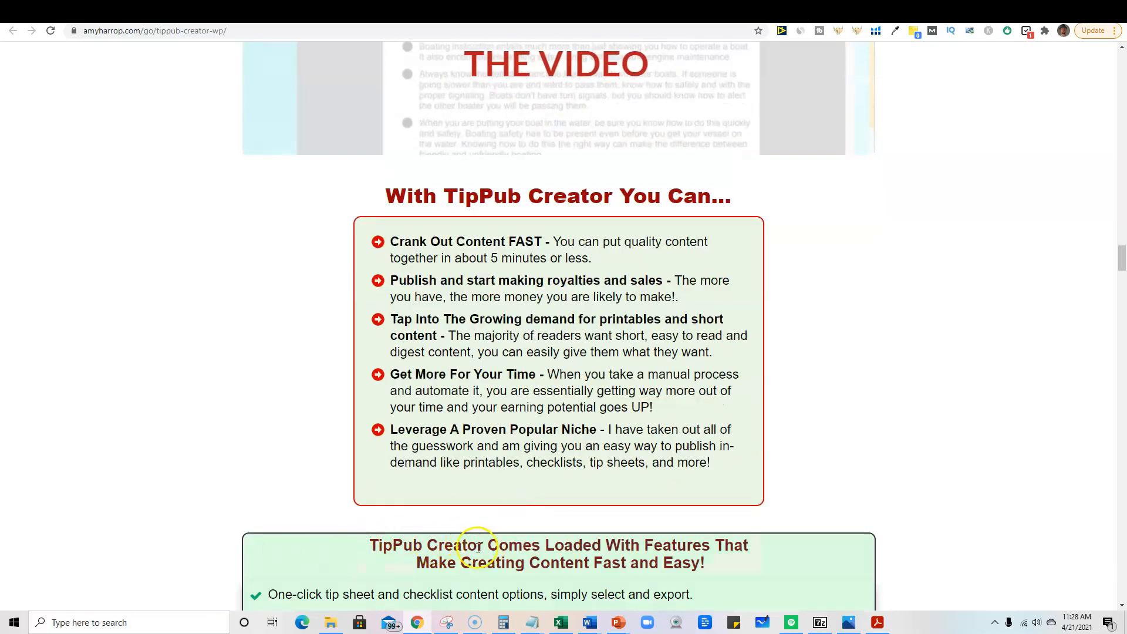
- Switch to the Content Profits member area, open the TipPub Creator course and review its welcome page
left_click(935, 16)
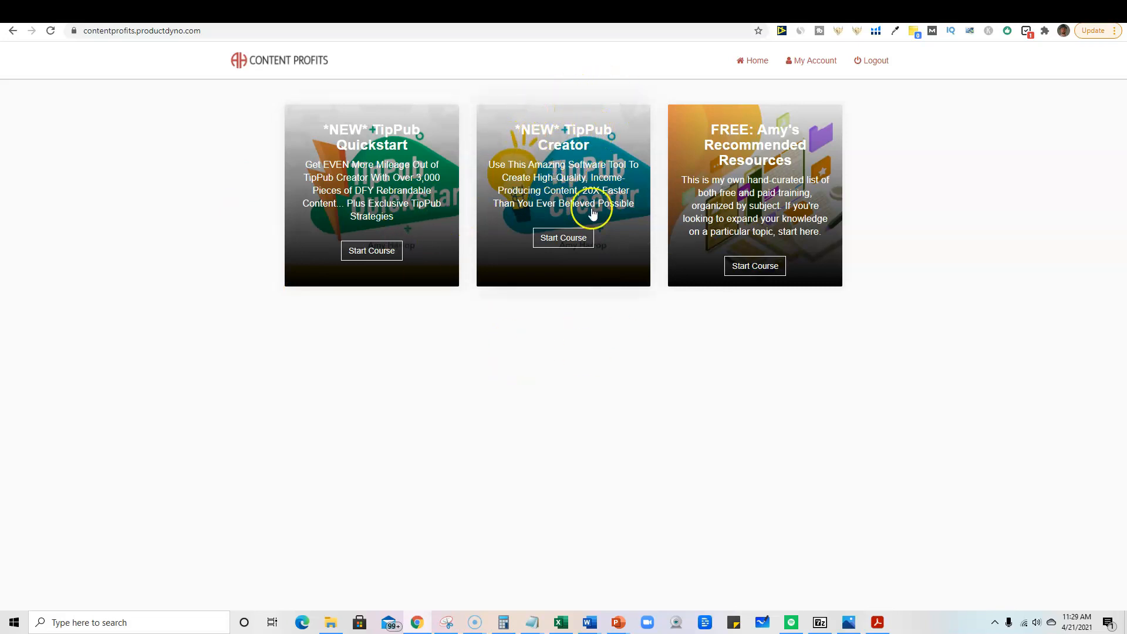
left_click(572, 239)
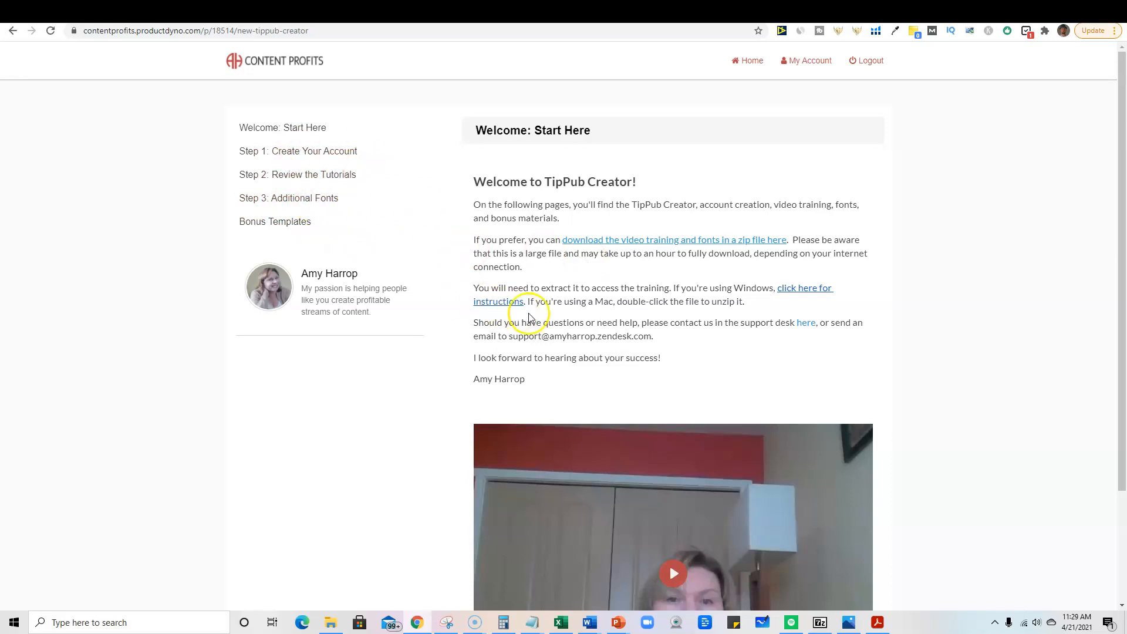
scroll(825, 370, "down", 1)
scroll(962, 387, "up", 1)
scroll(812, 460, "down", 3)
scroll(968, 470, "up", 3)
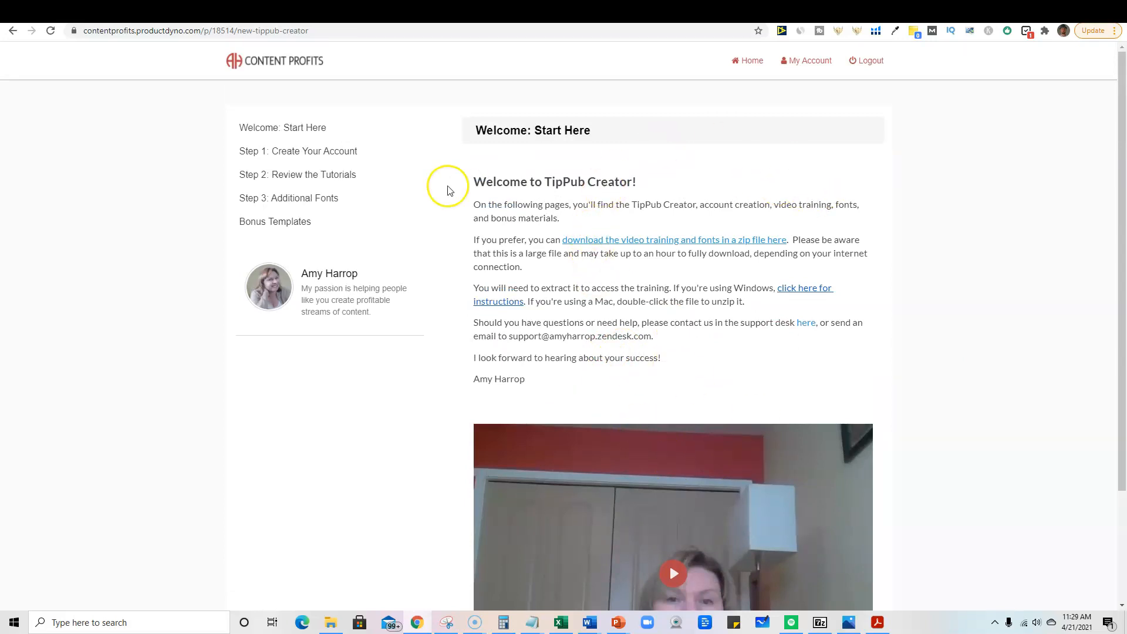
- Follow the account login link in the course's Step 1 to the TipPub Creator dashboard and review its categories
left_click(332, 152)
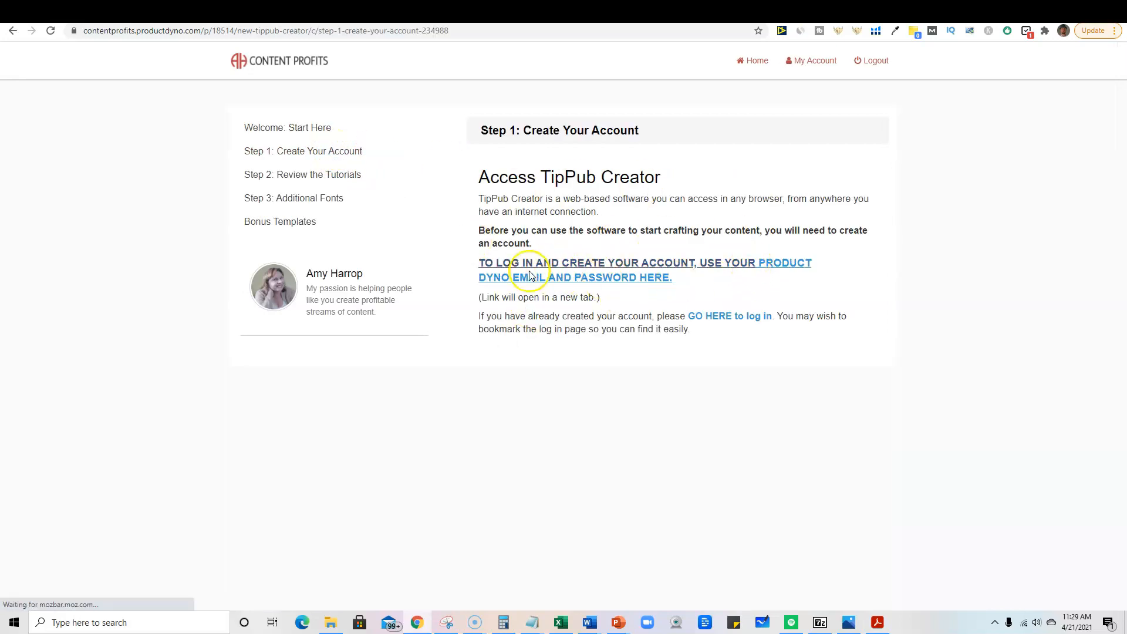
left_click(515, 263)
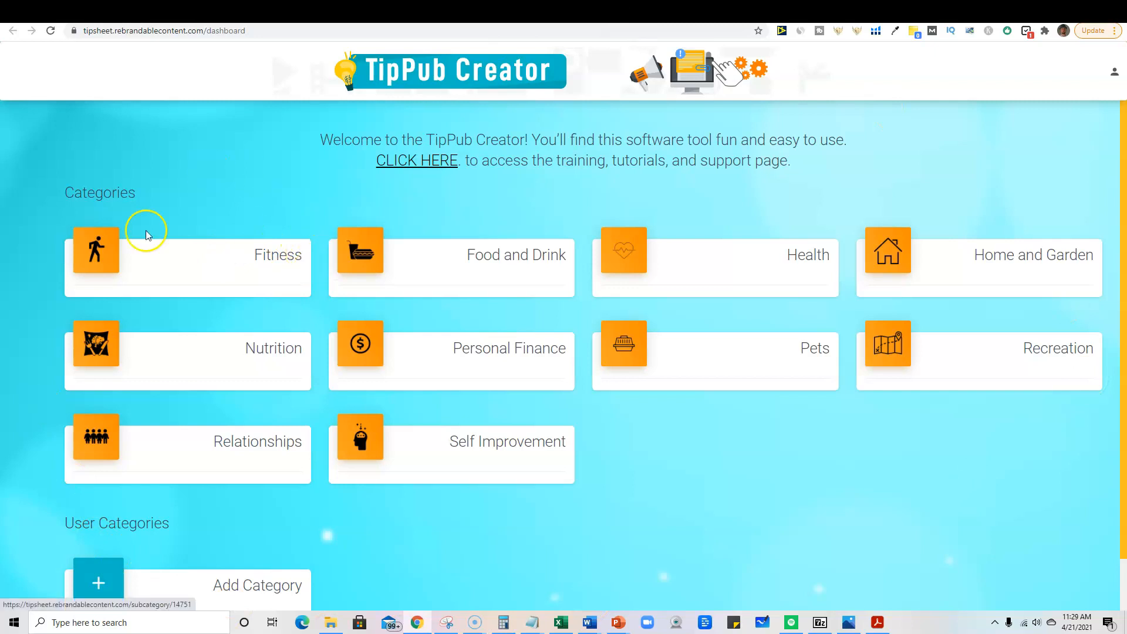
scroll(536, 320, "down", 1)
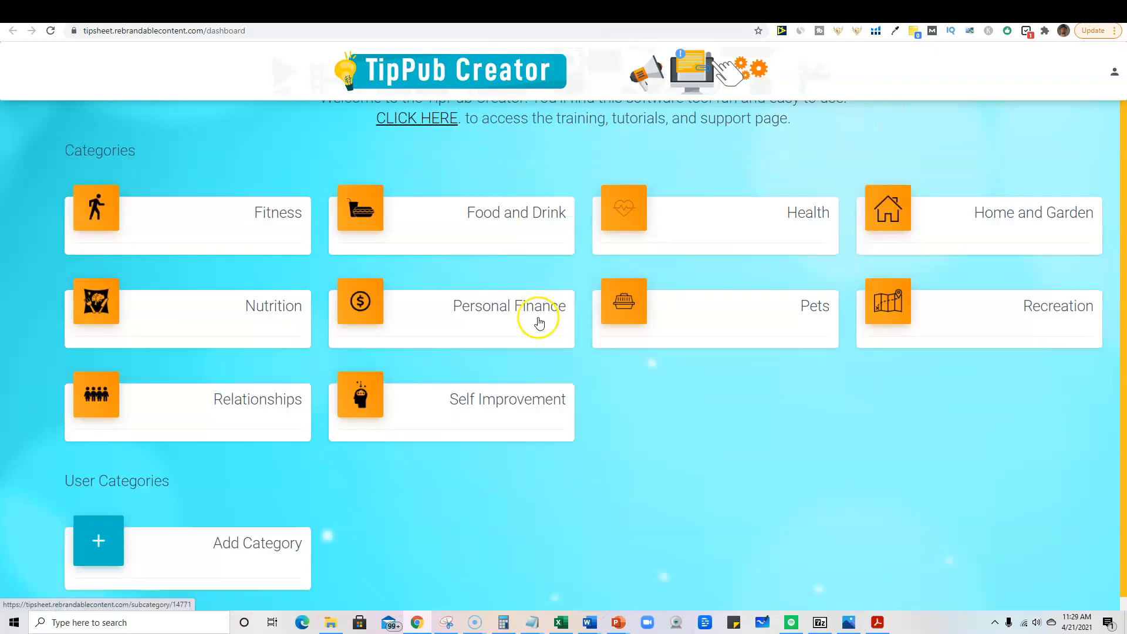
scroll(681, 463, "up", 1)
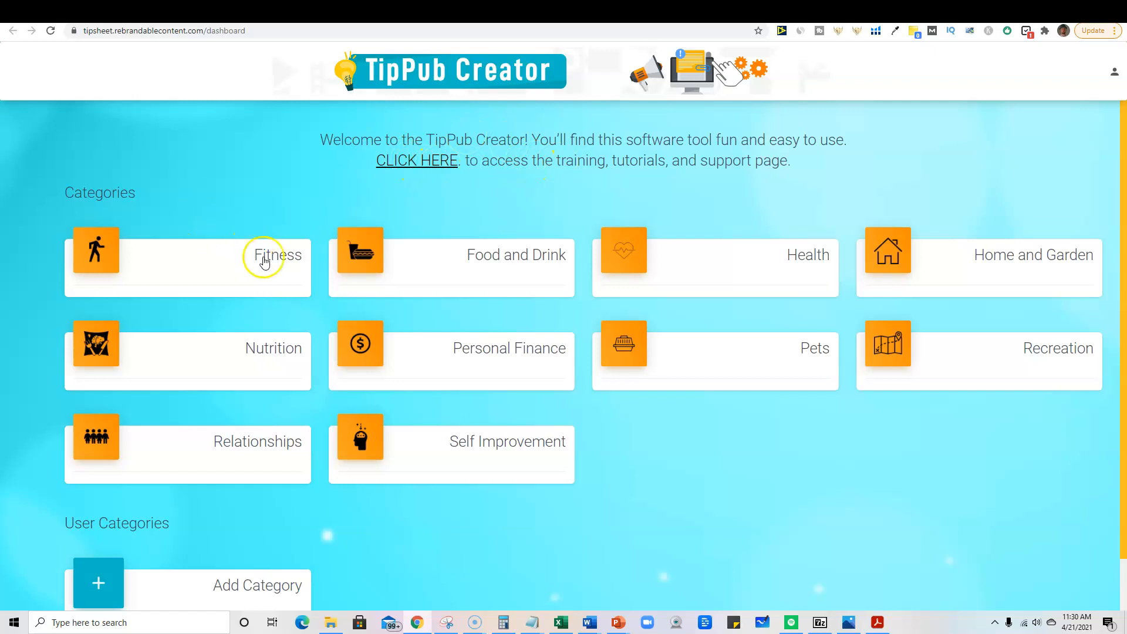
scroll(300, 351, "down", 1)
scroll(649, 520, "up", 1)
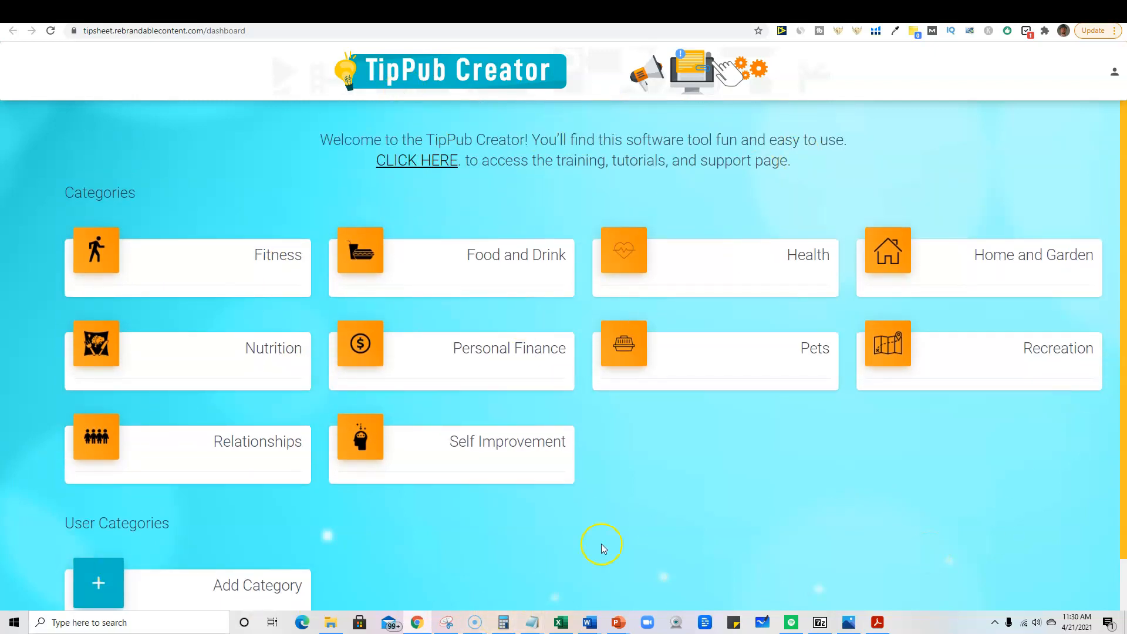
- View the subcategories of the Fitness category and return to the dashboard
left_click(274, 257)
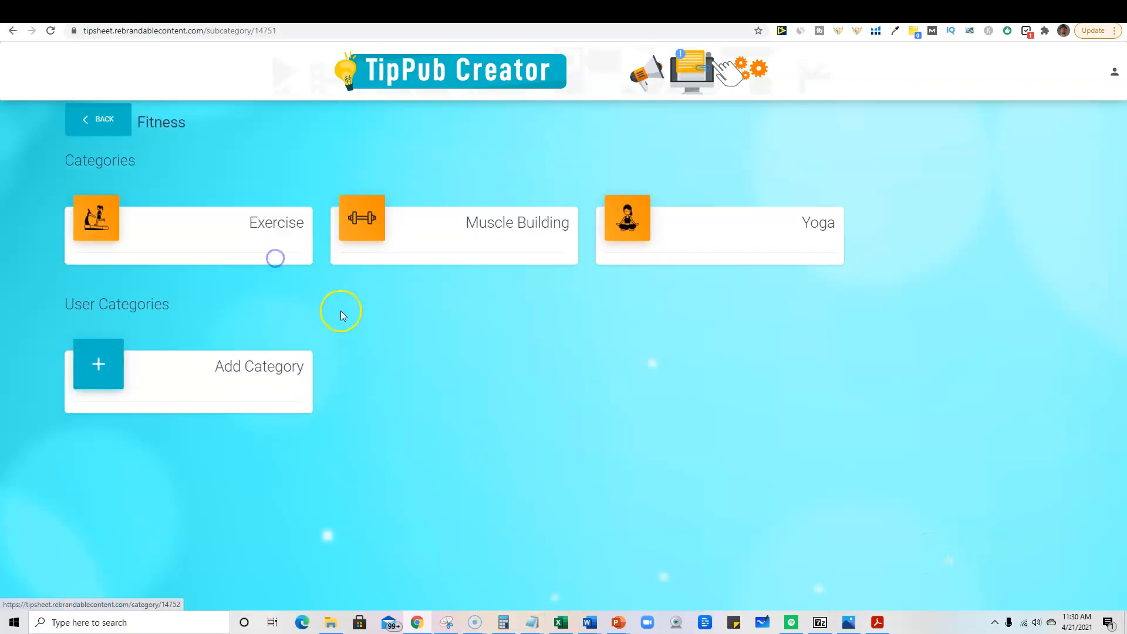
left_click(93, 119)
scroll(300, 563, "down", 1)
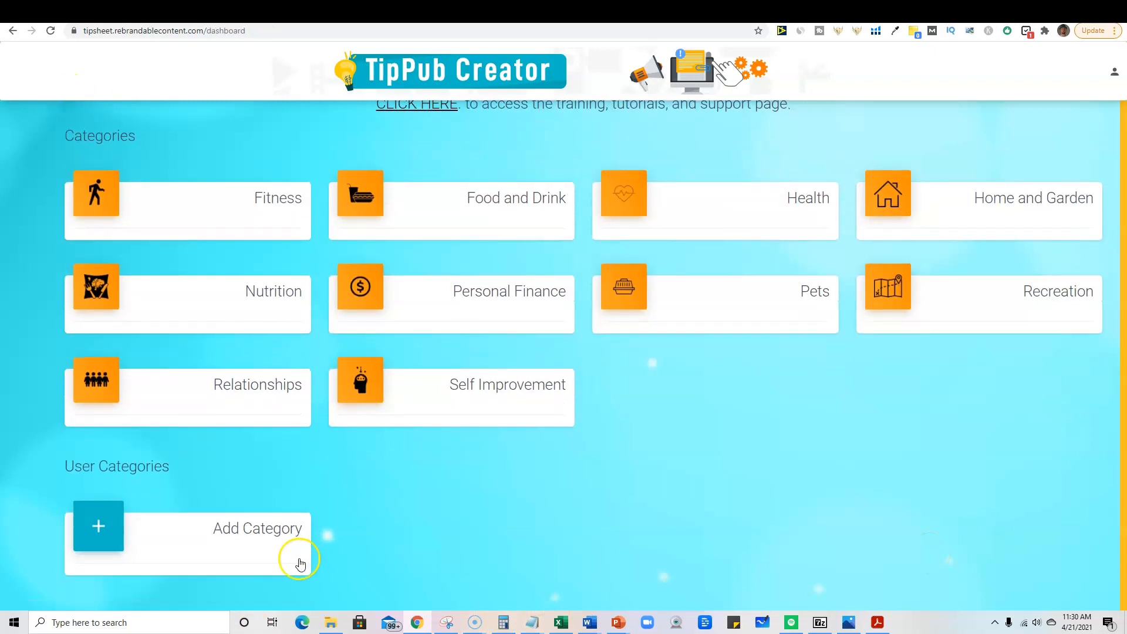
- Inspect the form for adding a user category and close it without saving
left_click(254, 531)
left_click(430, 353)
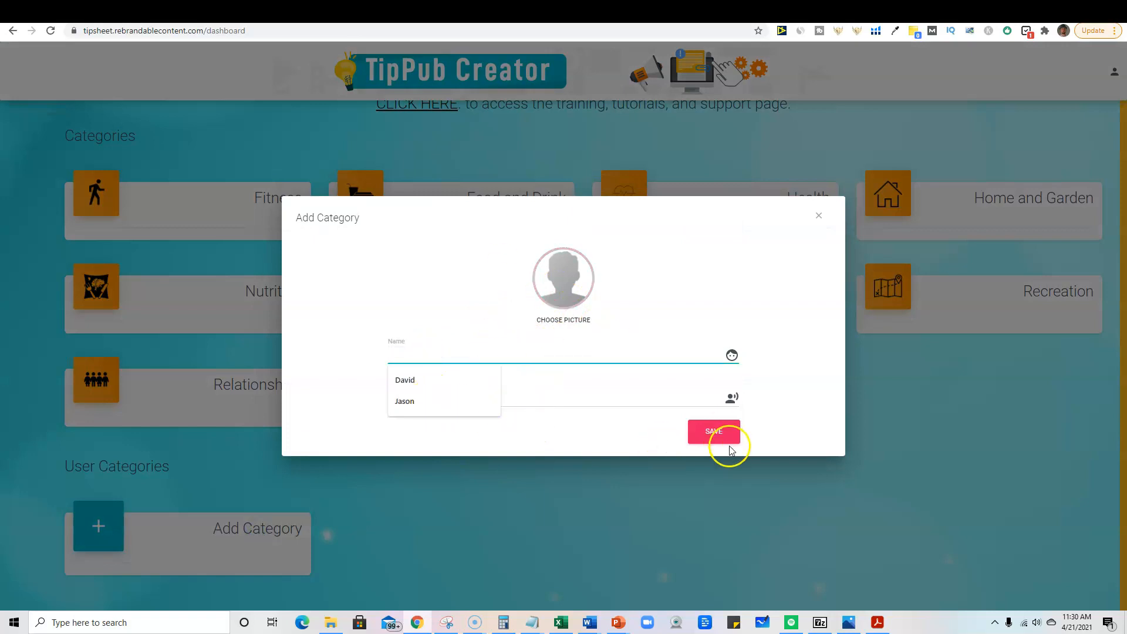
left_click(818, 214)
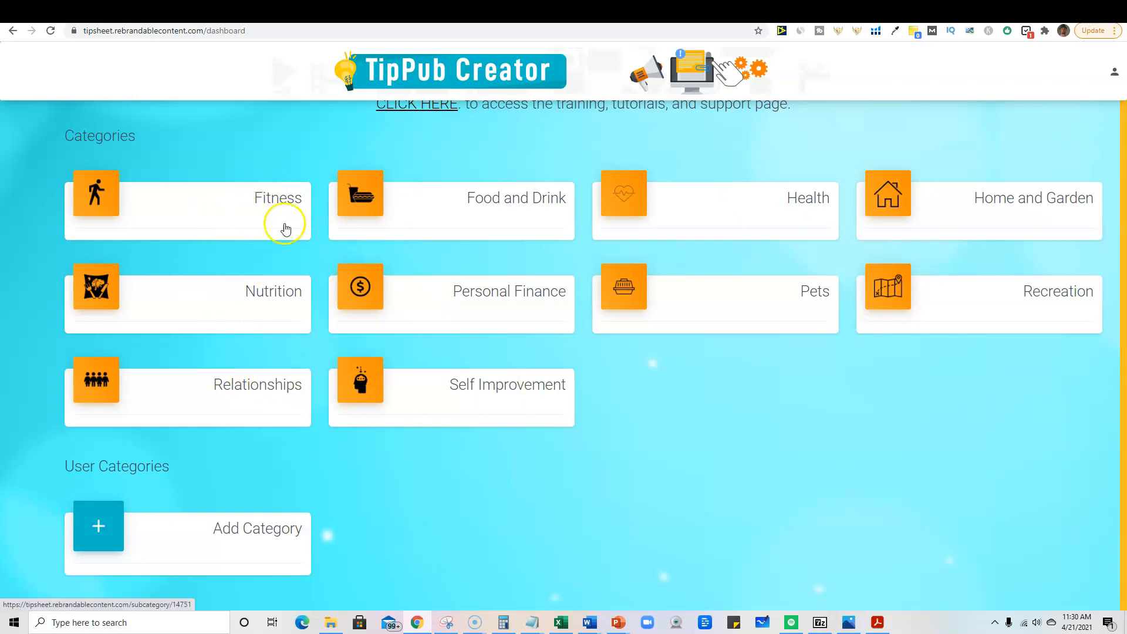
- Open the Exercise subcategory of Fitness and examine its topic list, formatting options and the fields for entering a topic and tip
left_click(272, 203)
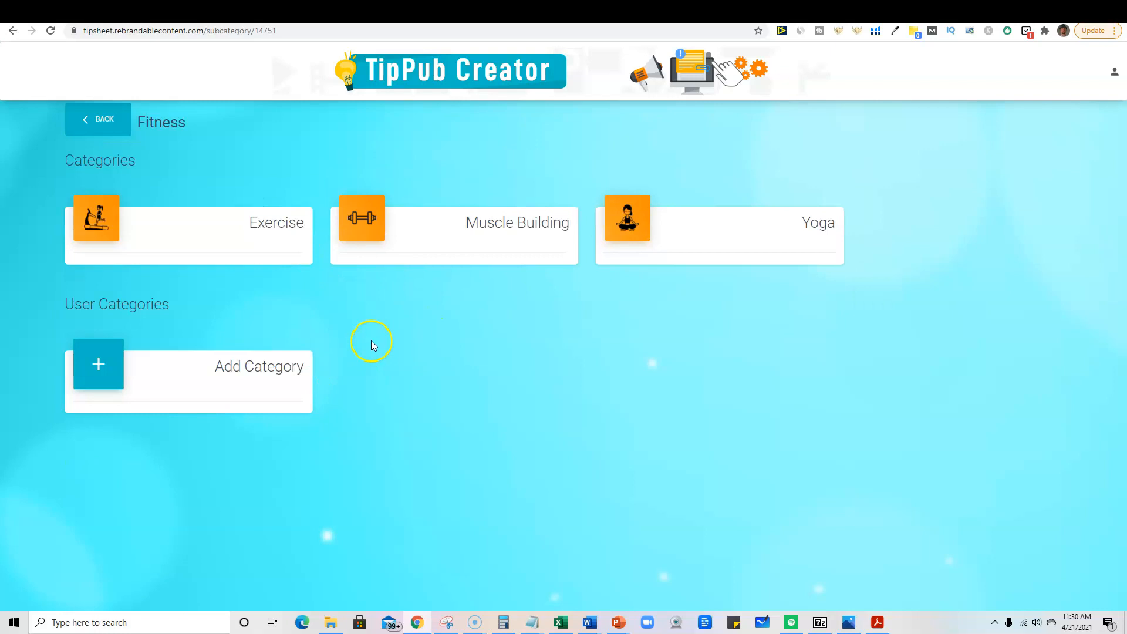
left_click(267, 229)
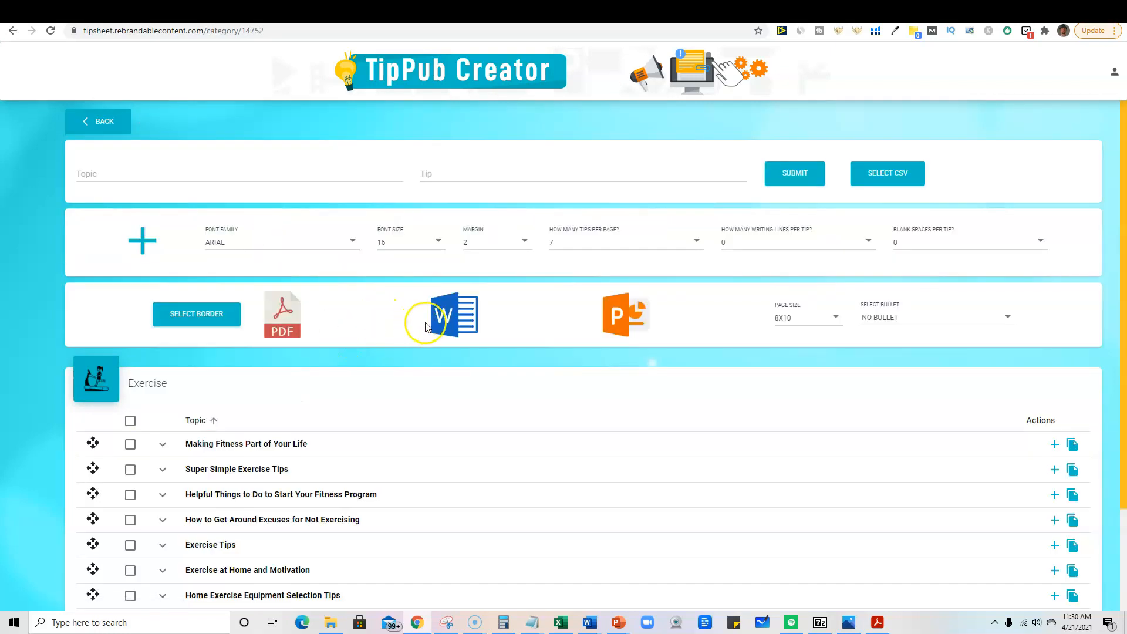
scroll(832, 399, "down", 2)
scroll(839, 416, "up", 2)
scroll(554, 401, "down", 1)
scroll(553, 401, "down", 2)
scroll(555, 417, "up", 2)
left_click(284, 171)
left_click(523, 174)
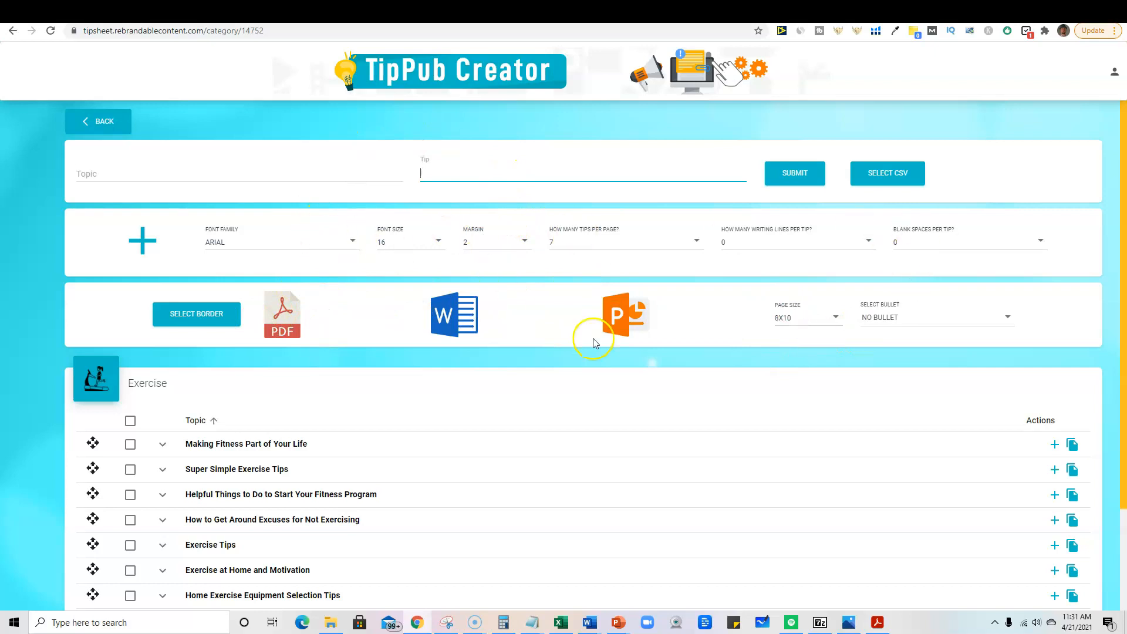
- Set the font family to School Work and the margin to 1 for the Exercise tip sheet
left_click(332, 239)
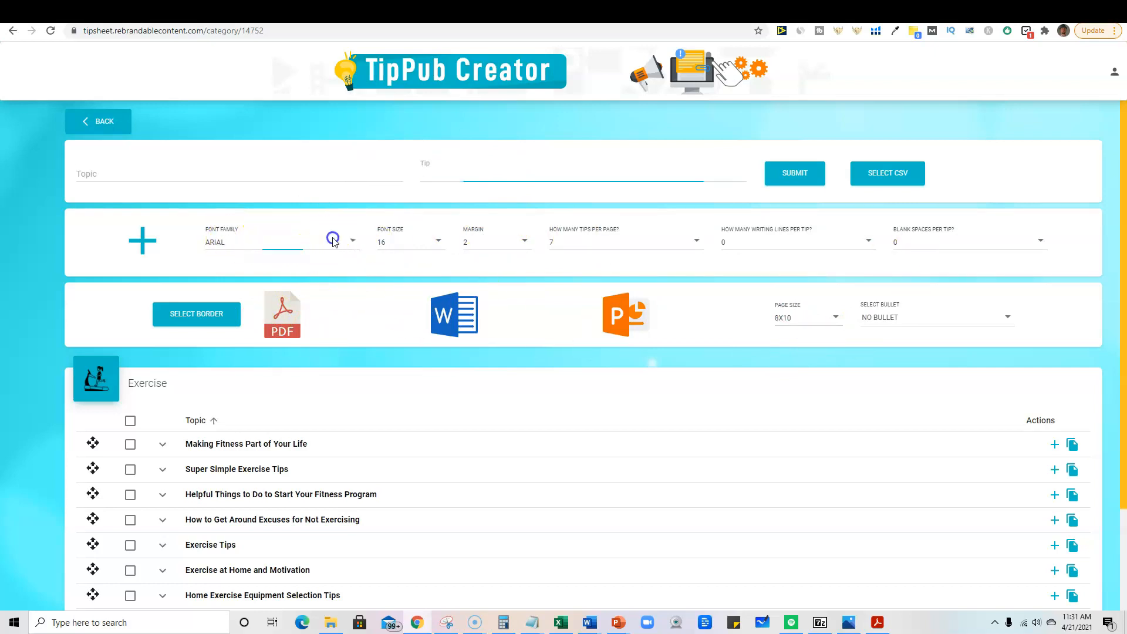
scroll(308, 289, "down", 1)
scroll(278, 361, "down", 4)
scroll(278, 318, "down", 2)
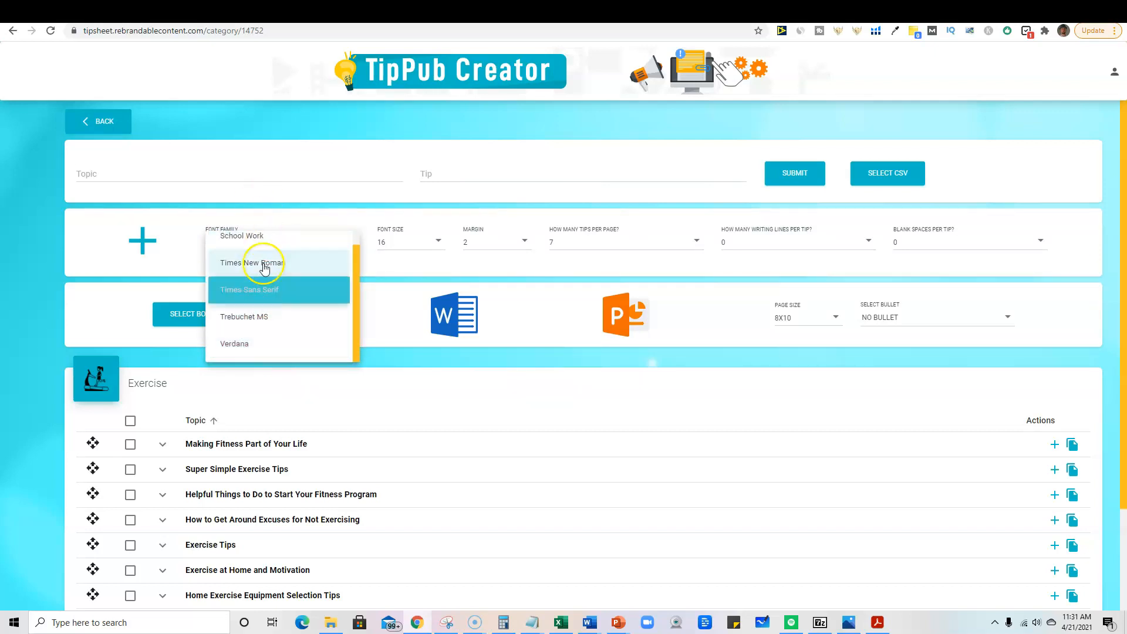
scroll(284, 265, "up", 2)
left_click(275, 295)
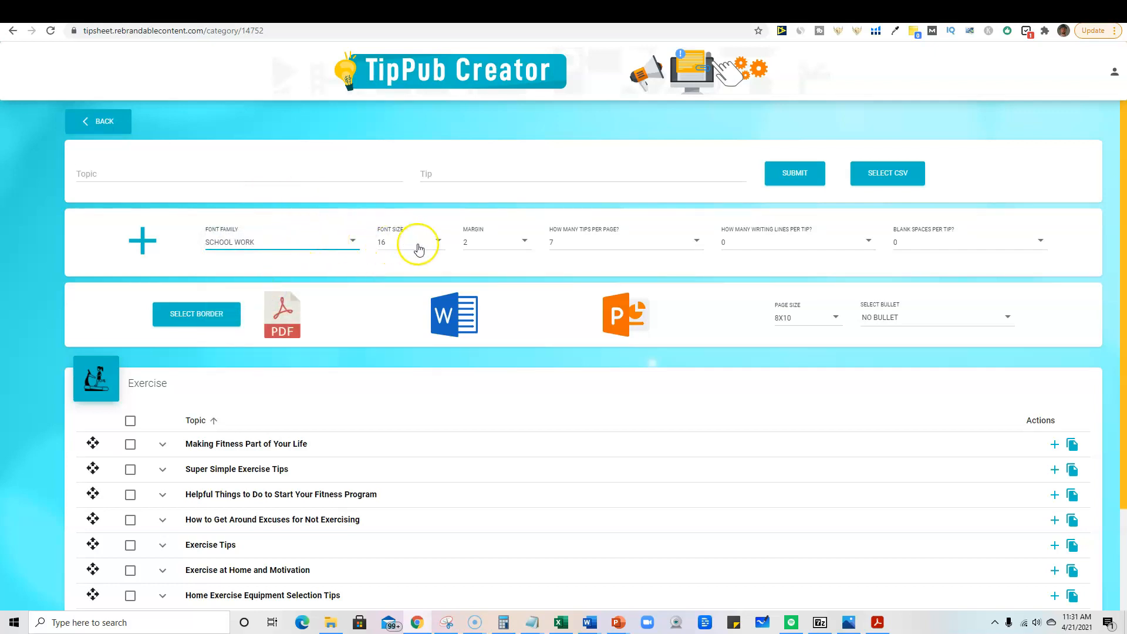
left_click(520, 243)
left_click(522, 301)
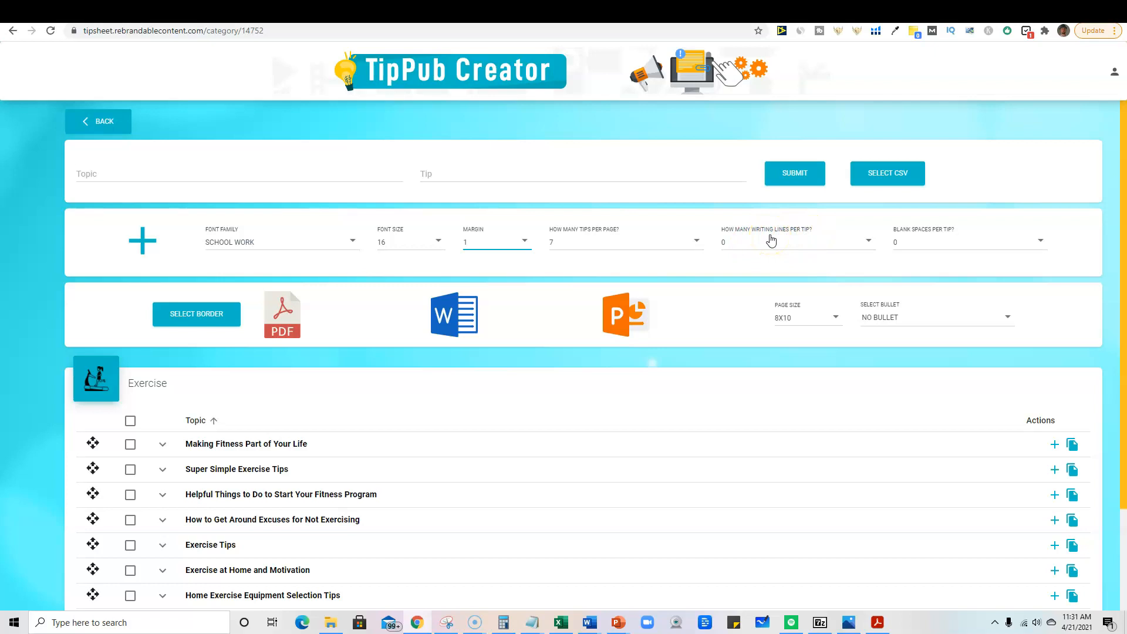
left_click(664, 240)
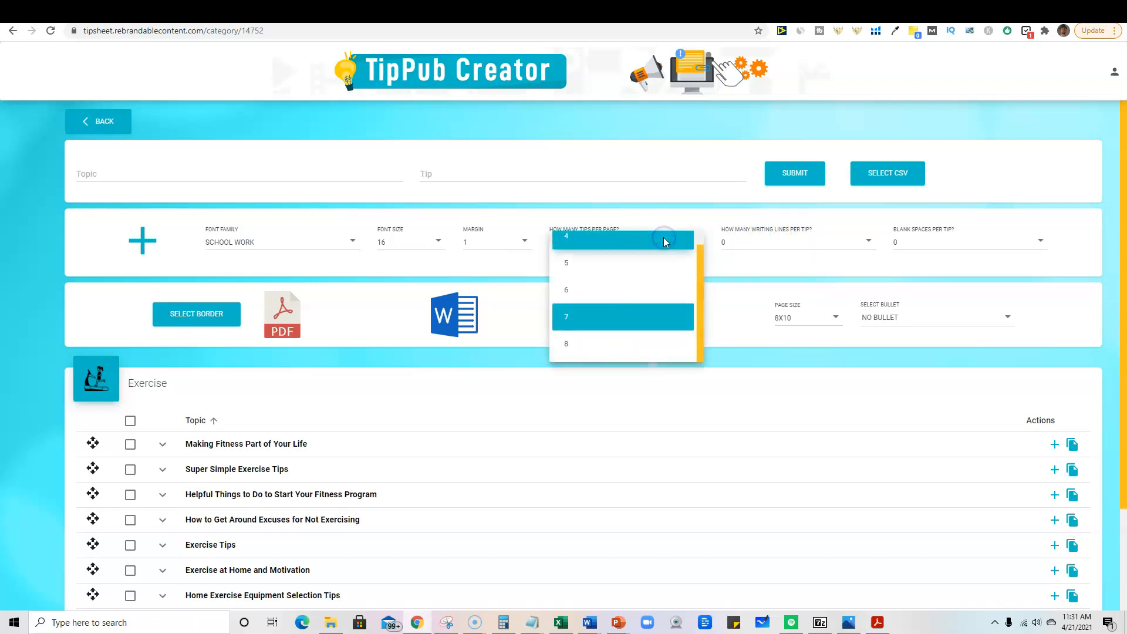
left_click(663, 238)
left_click(664, 242)
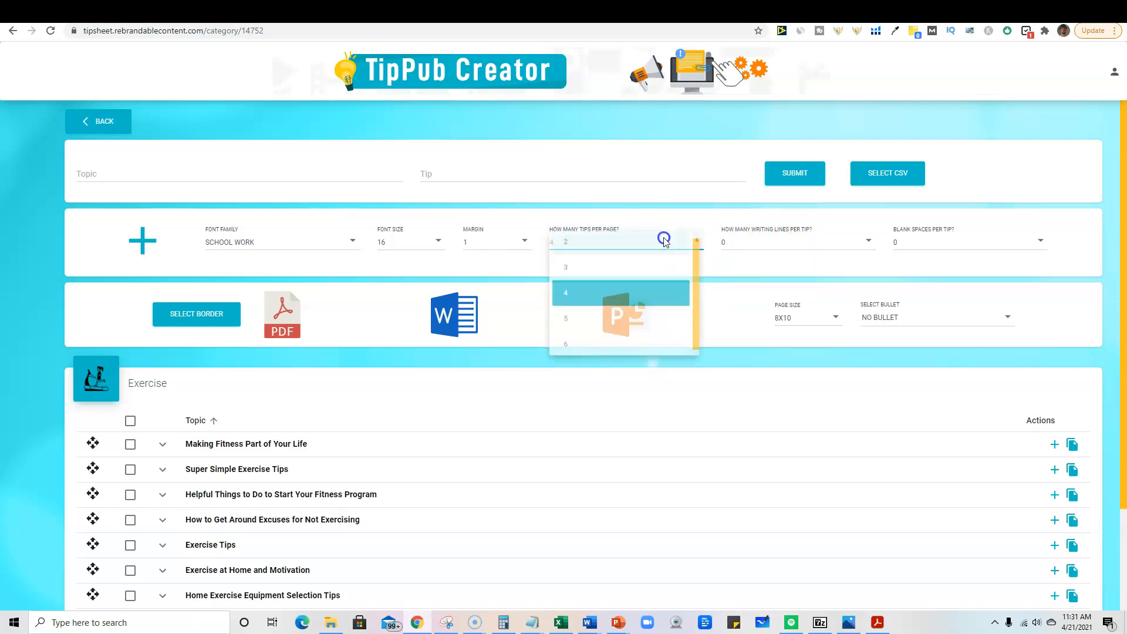
left_click(646, 329)
left_click(795, 240)
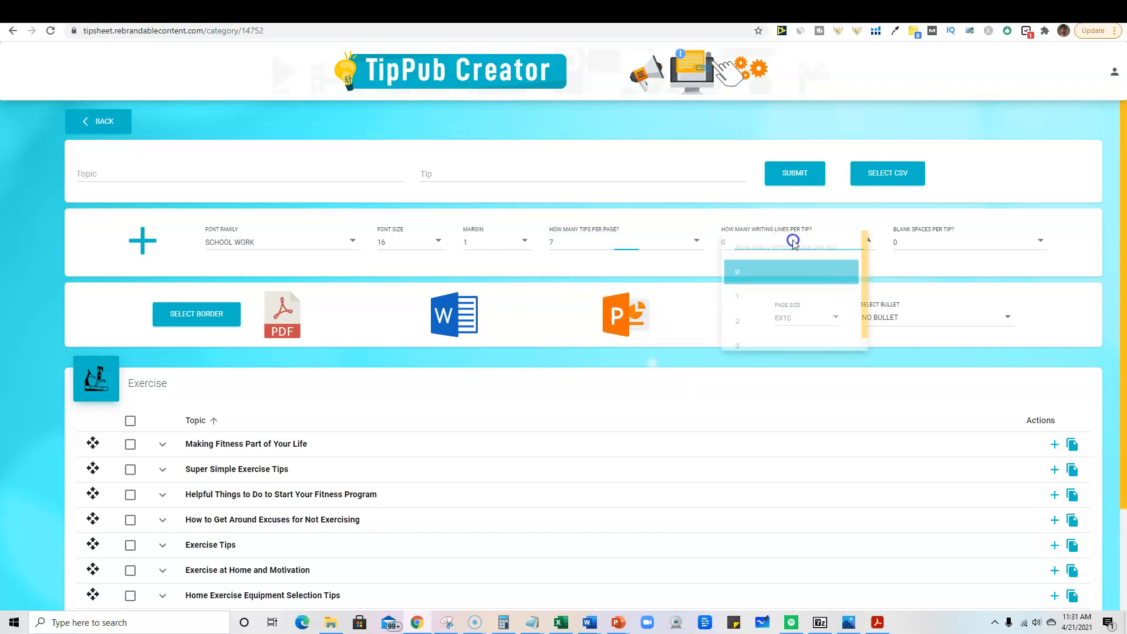
left_click(716, 215)
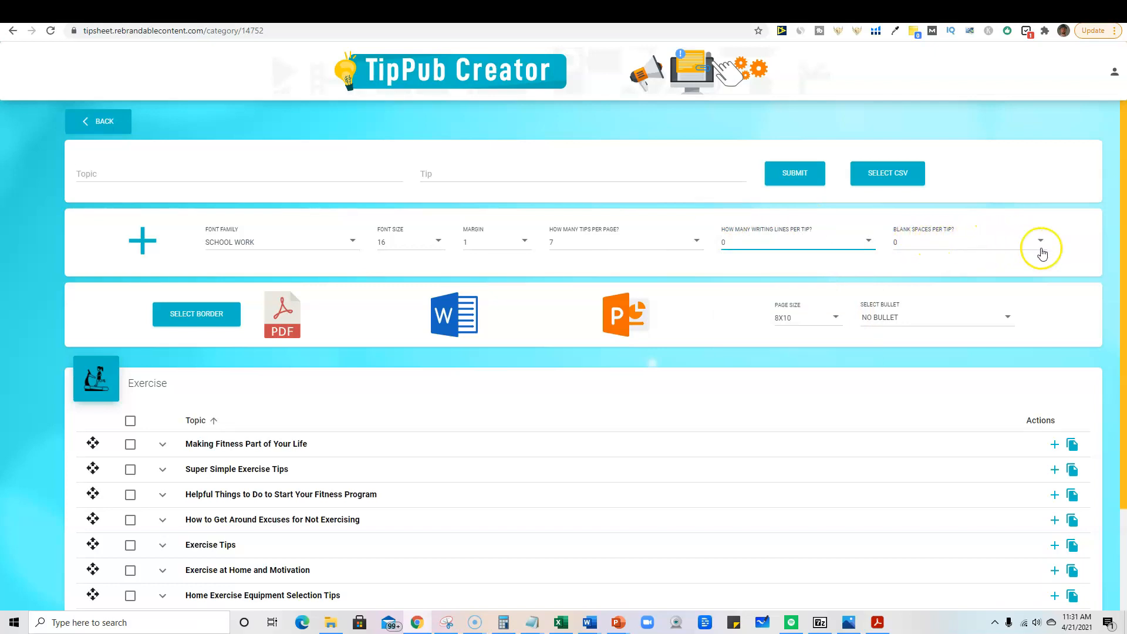
- Set the blank spaces per tip to 1 and the page size to 8.5x11
left_click(987, 240)
left_click(946, 300)
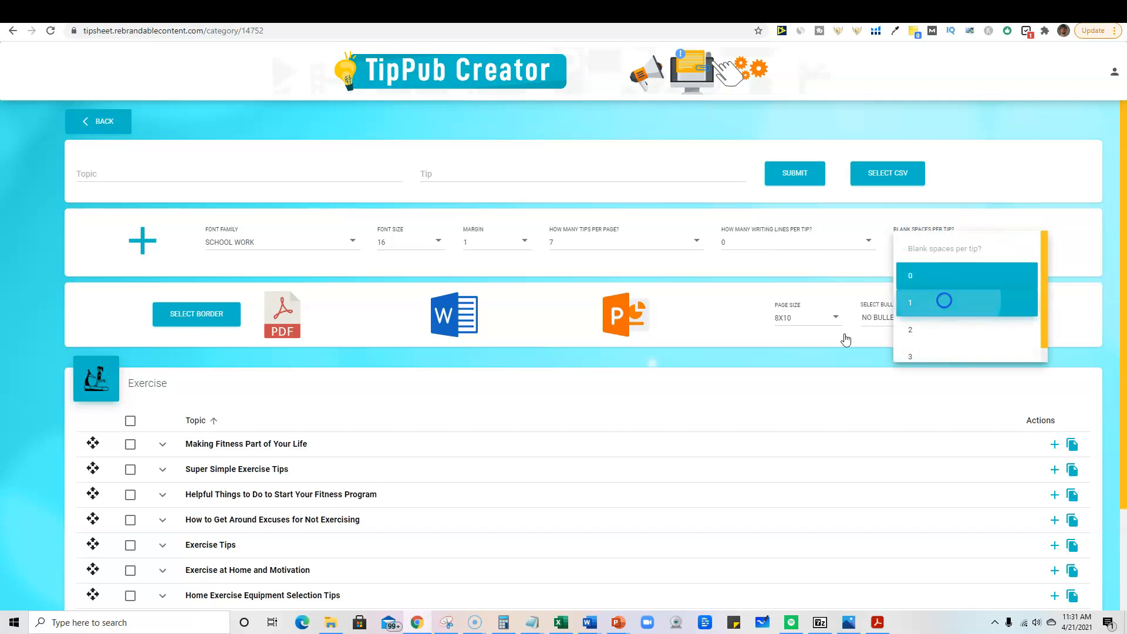
left_click(797, 317)
scroll(829, 398, "up", 5)
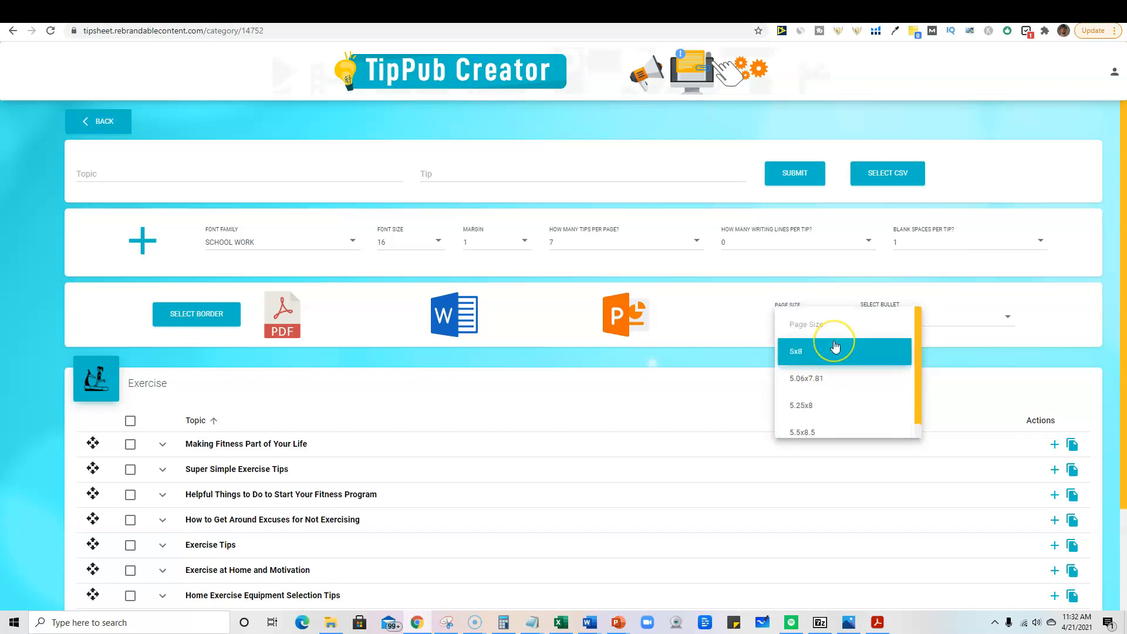
scroll(834, 352, "down", 5)
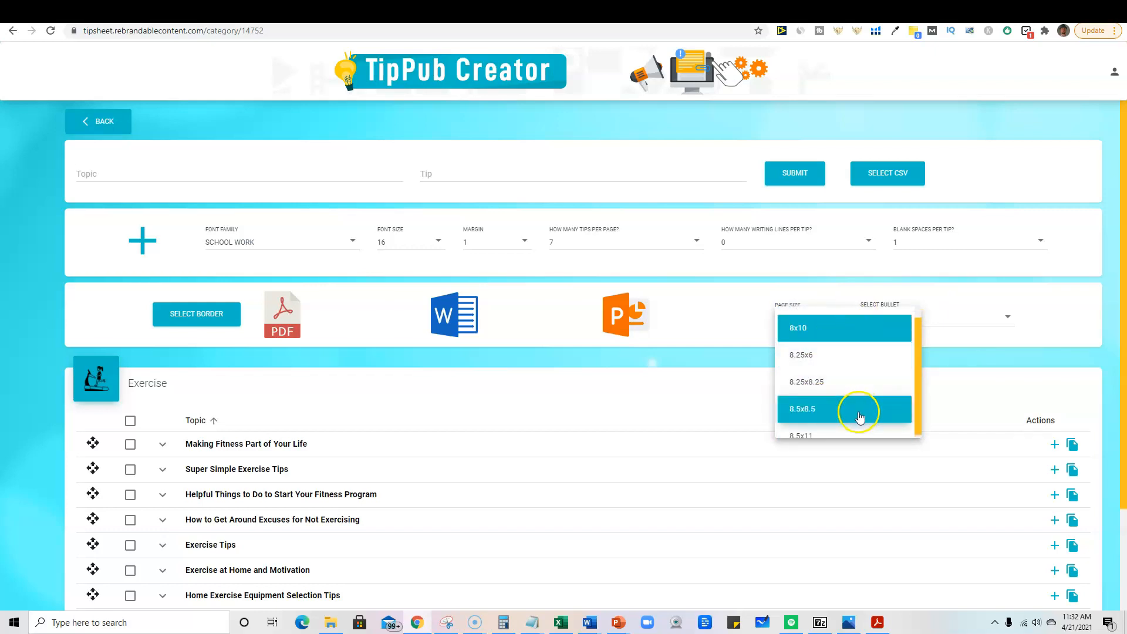
scroll(856, 408, "down", 2)
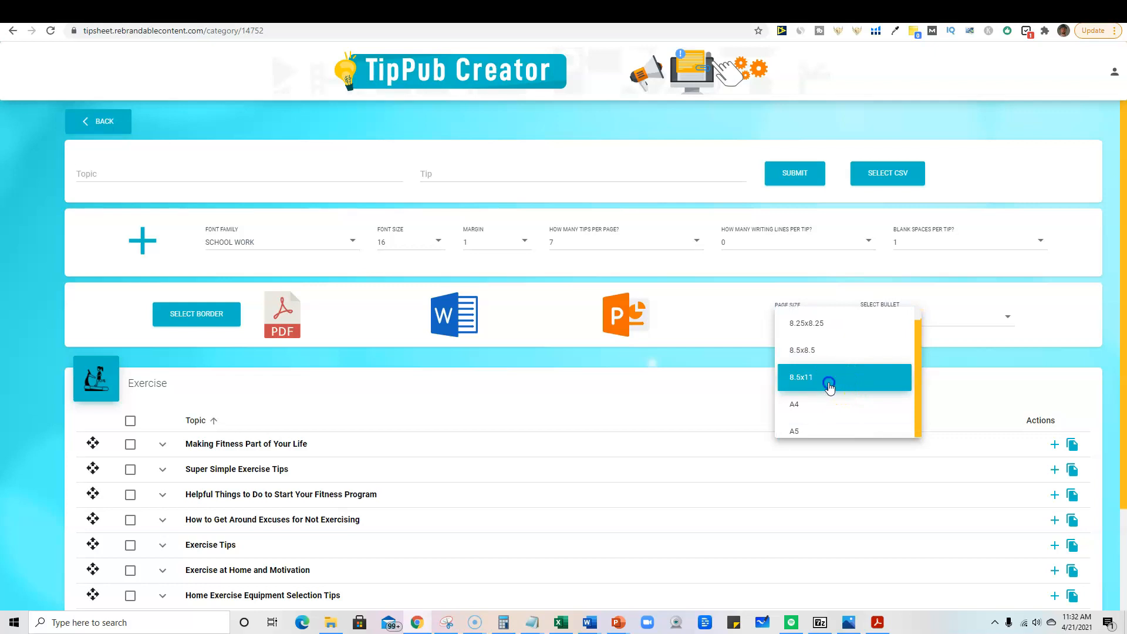
left_click(842, 382)
- Review the available bullet styles and choose the solid star bullet for the tips
left_click(920, 317)
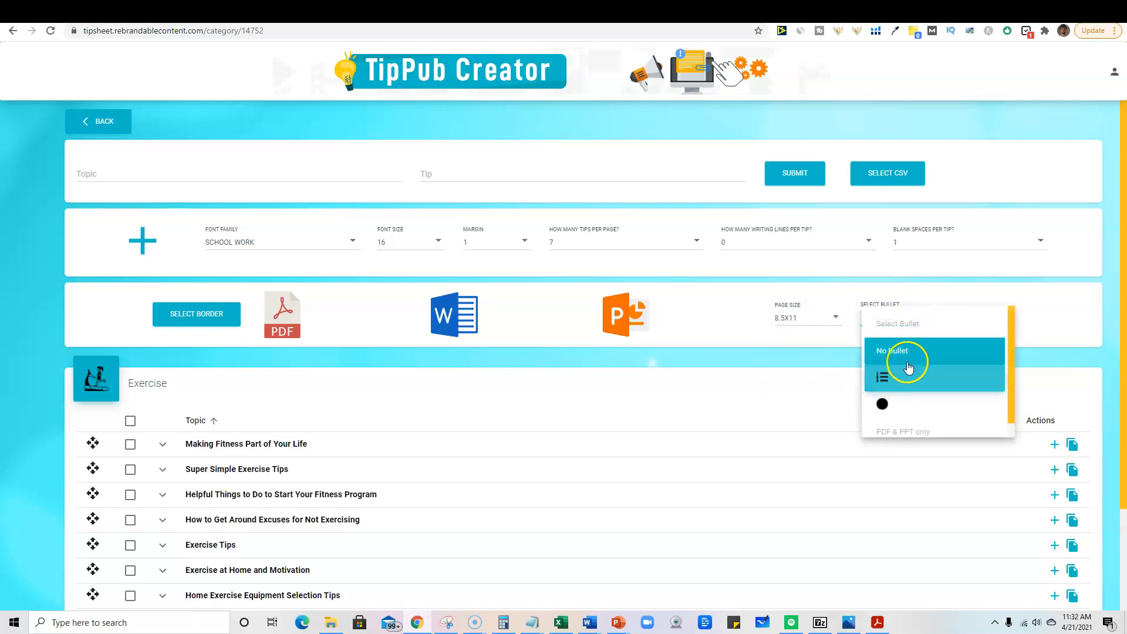
scroll(916, 364, "down", 1)
scroll(951, 375, "up", 2)
scroll(931, 390, "down", 2)
scroll(900, 352, "up", 2)
scroll(926, 376, "down", 3)
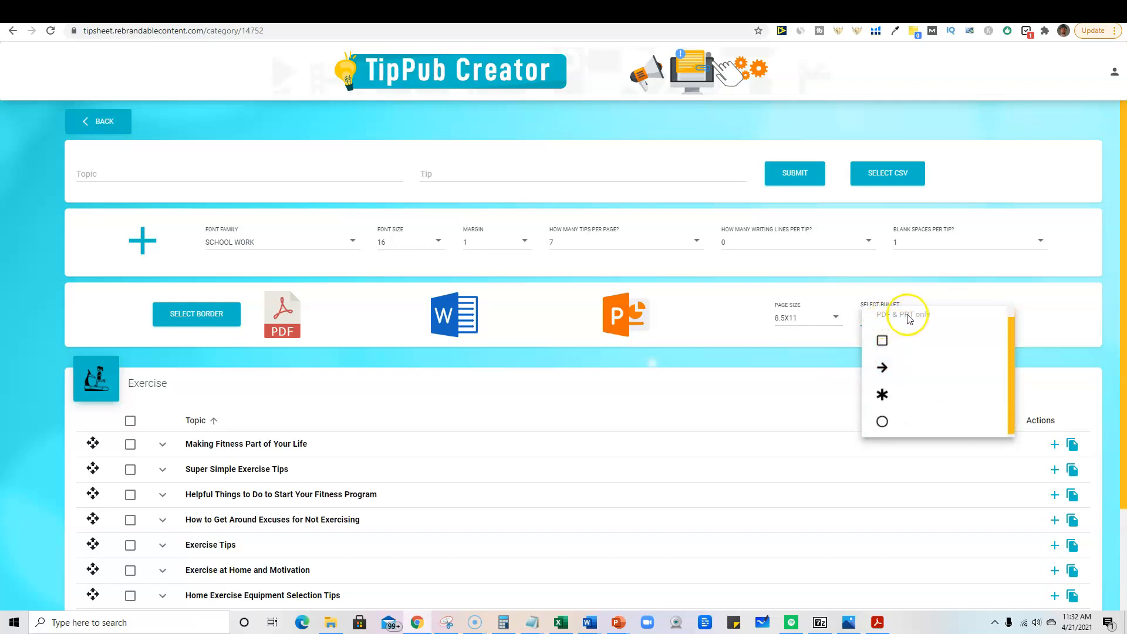
scroll(921, 364, "down", 1)
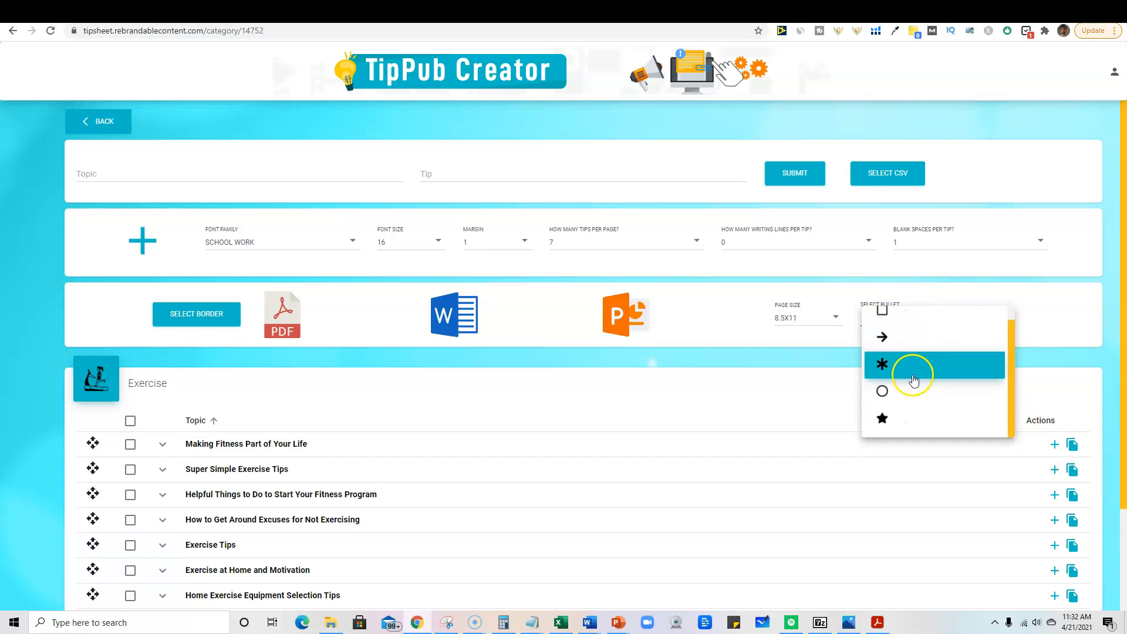
left_click(891, 430)
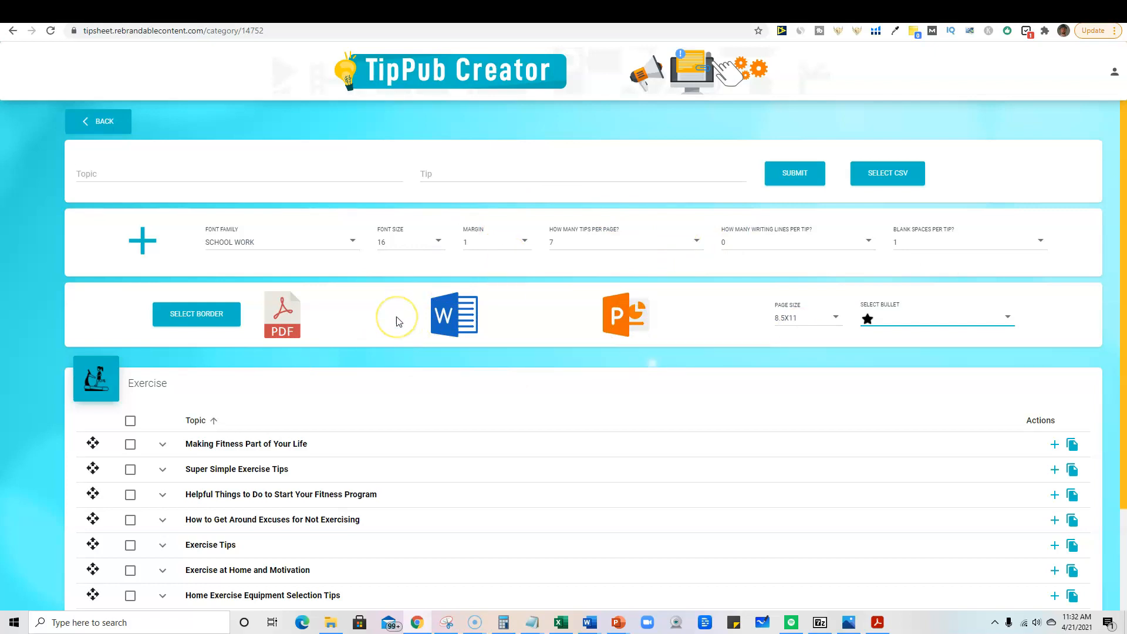
- Expand the topic "Making Fitness Part of Your Life" and select all of its tips
scroll(213, 352, "down", 2)
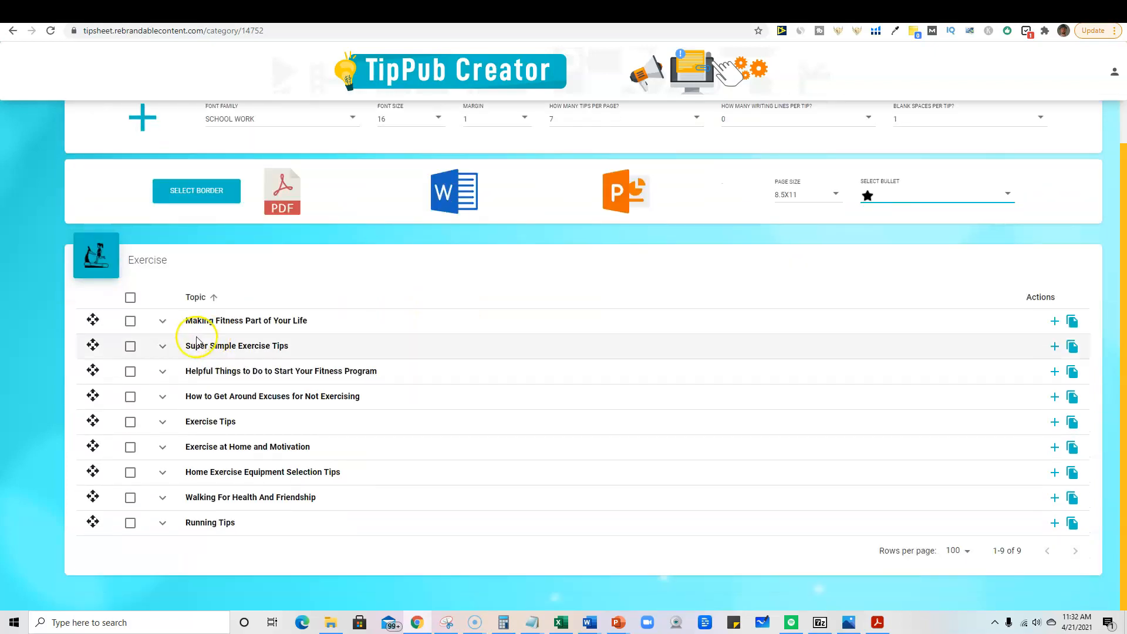
left_click(163, 320)
scroll(352, 358, "down", 1)
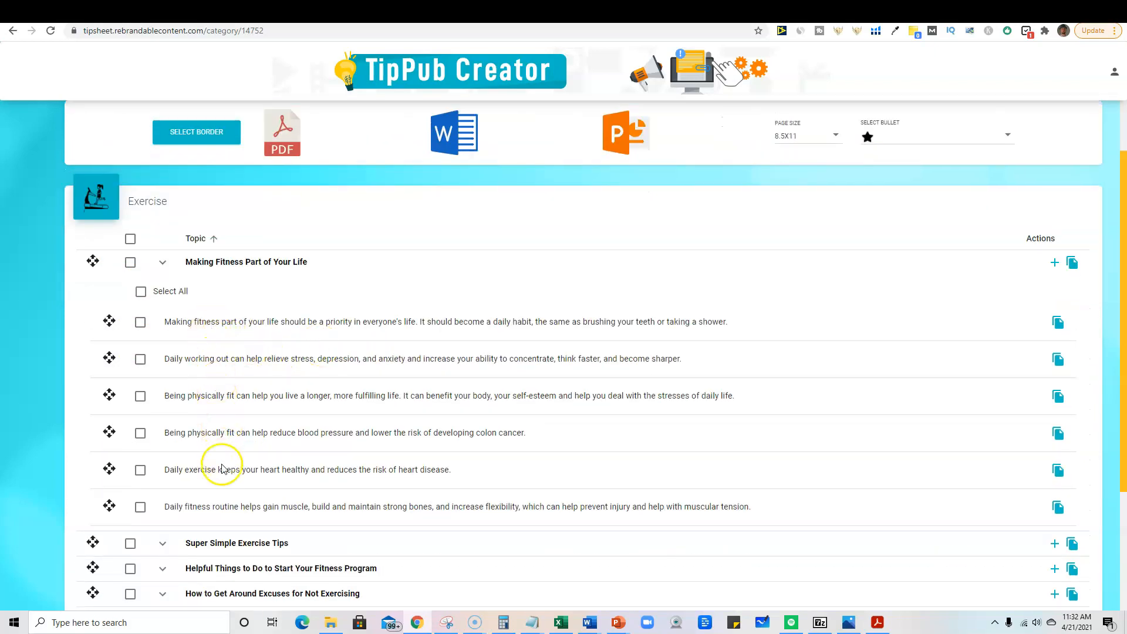
left_click(141, 291)
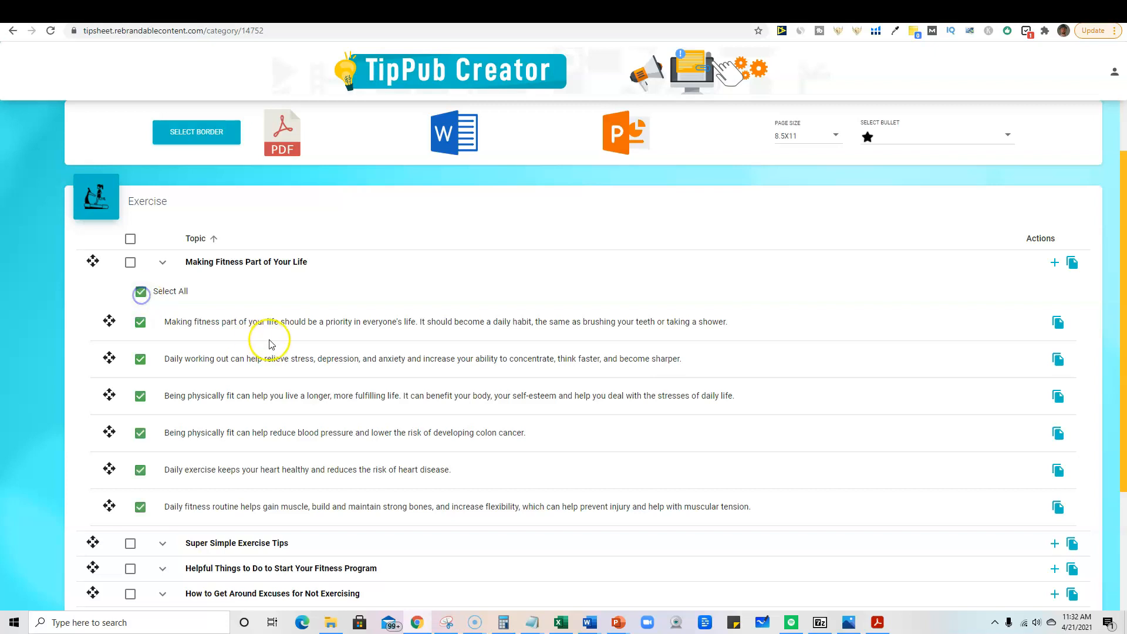
- Expand the topic "Super Simple Exercise Tips" and select its first tip, "Always Begin by Warming up"
scroll(381, 320, "down", 1)
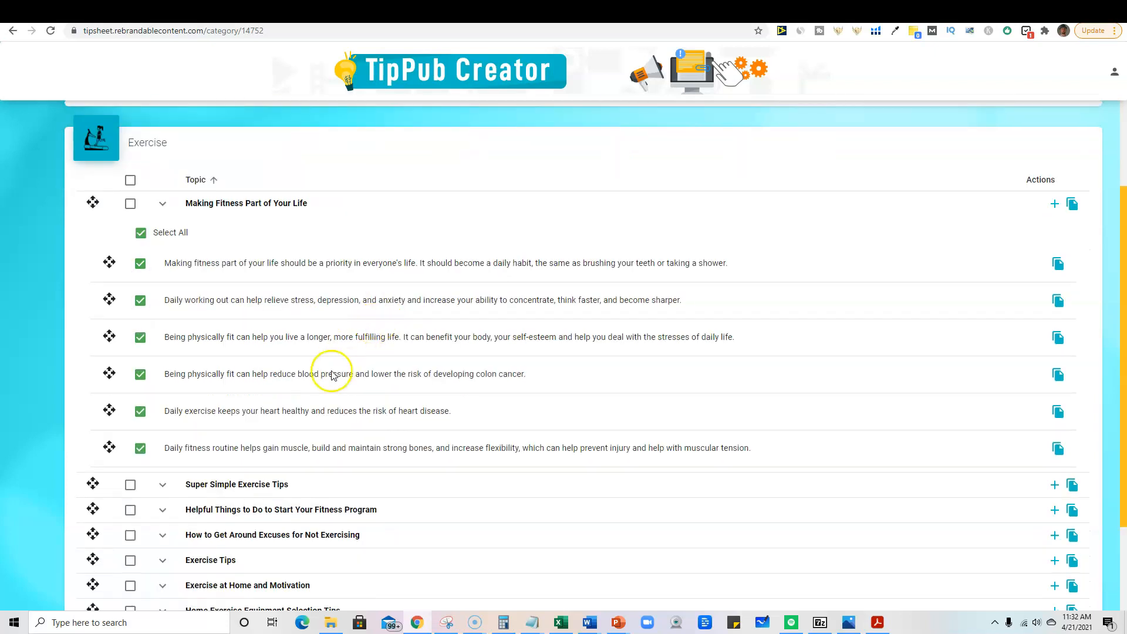
left_click(163, 486)
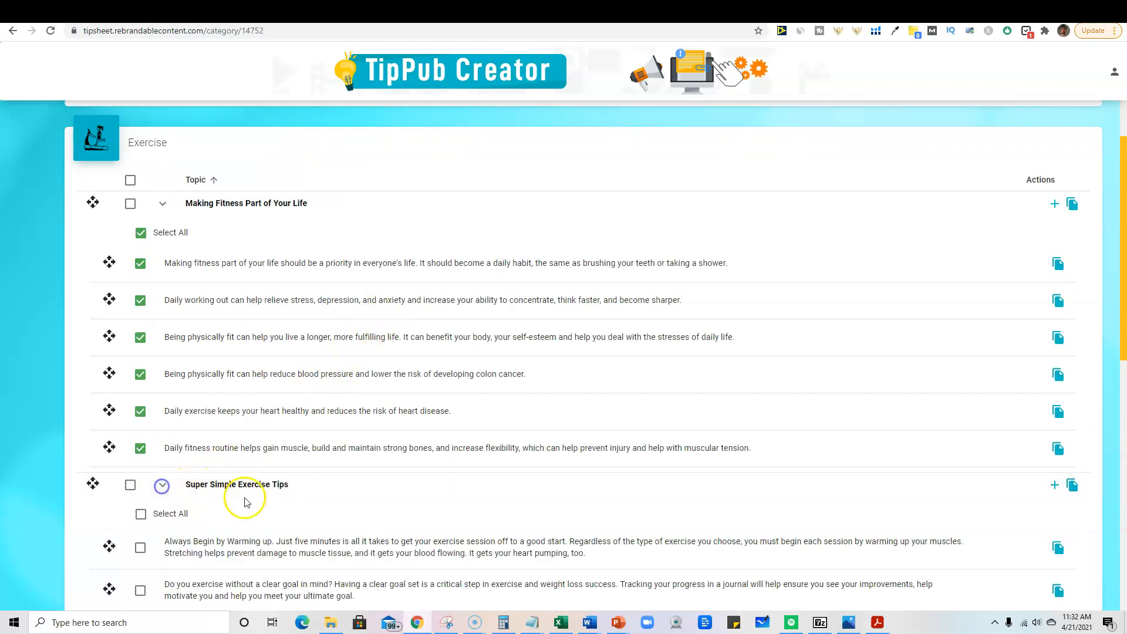
scroll(146, 505, "down", 1)
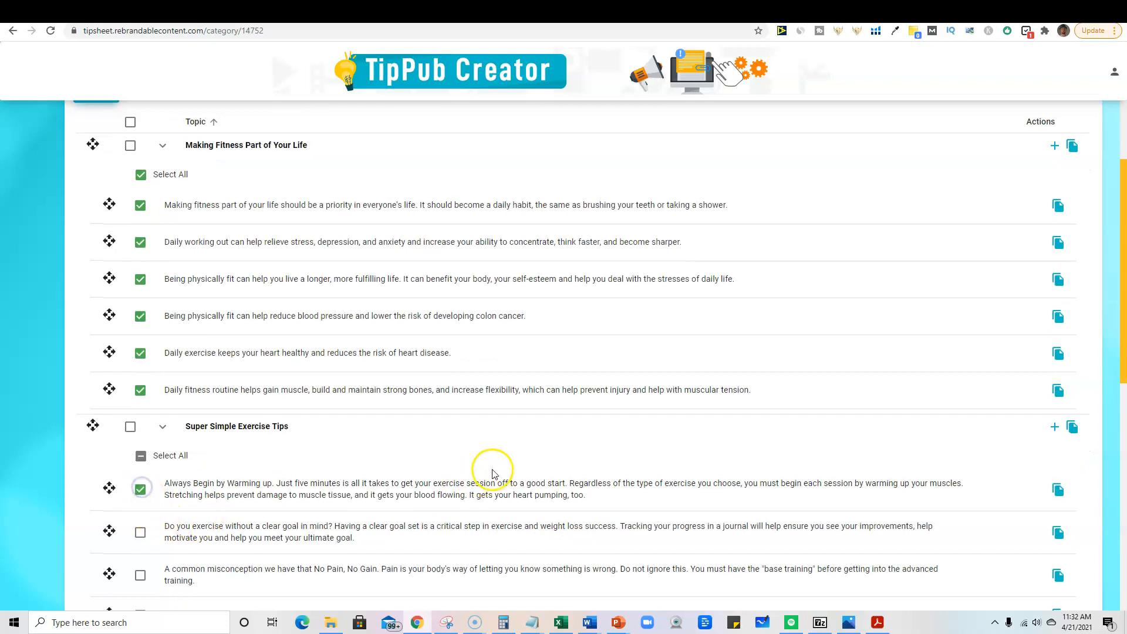
- Set the font size of the Exercise tip sheet to 14
scroll(493, 468, "up", 5)
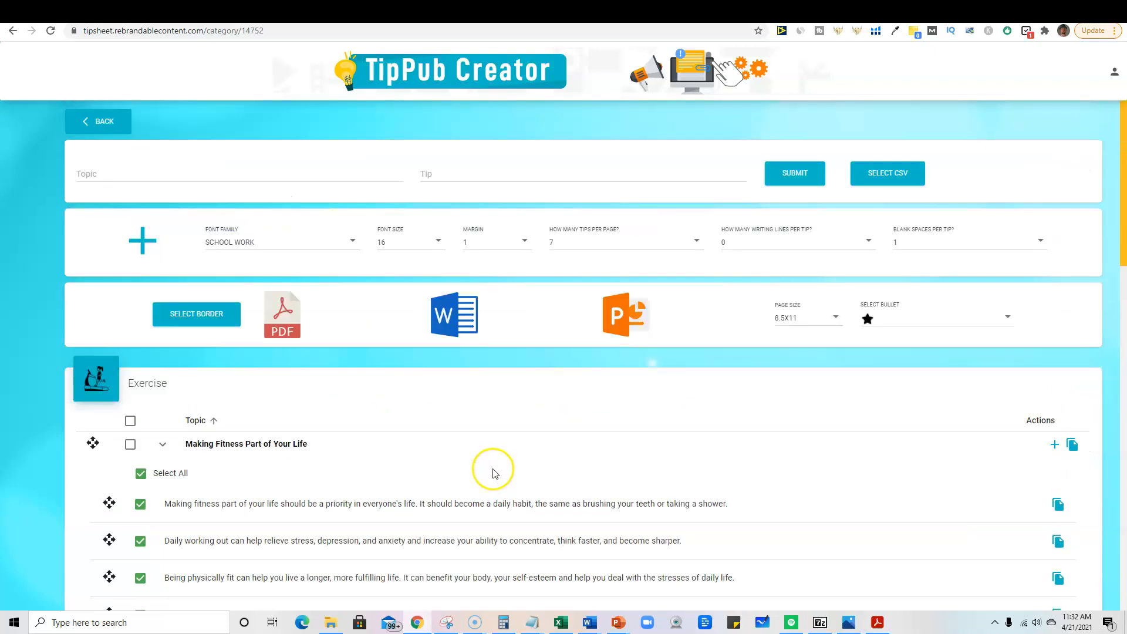
left_click(440, 242)
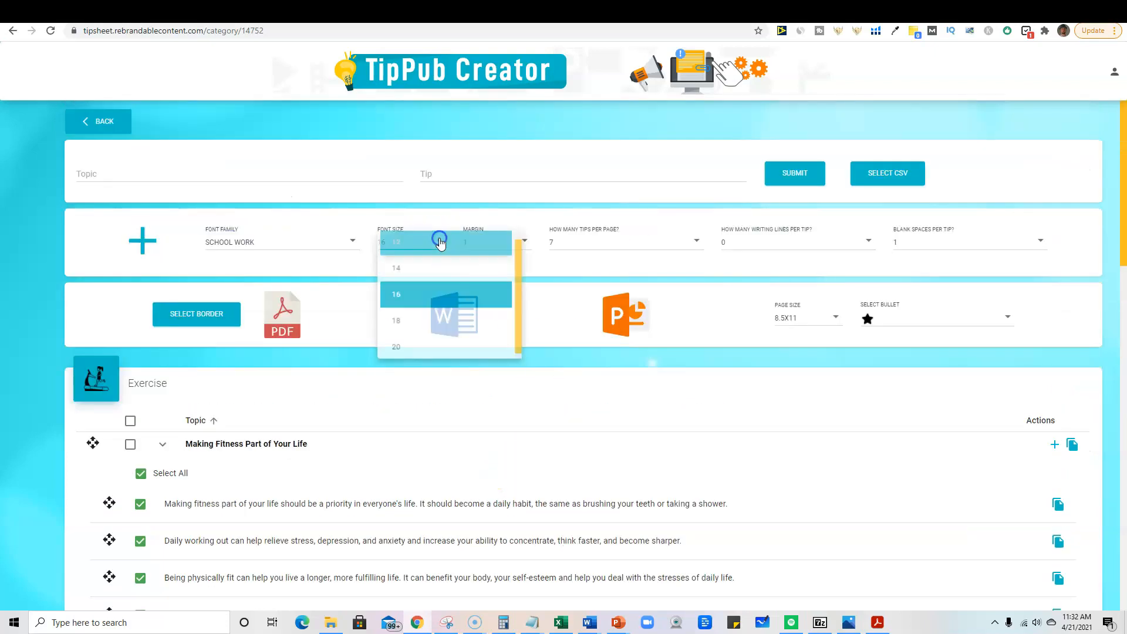
left_click(426, 269)
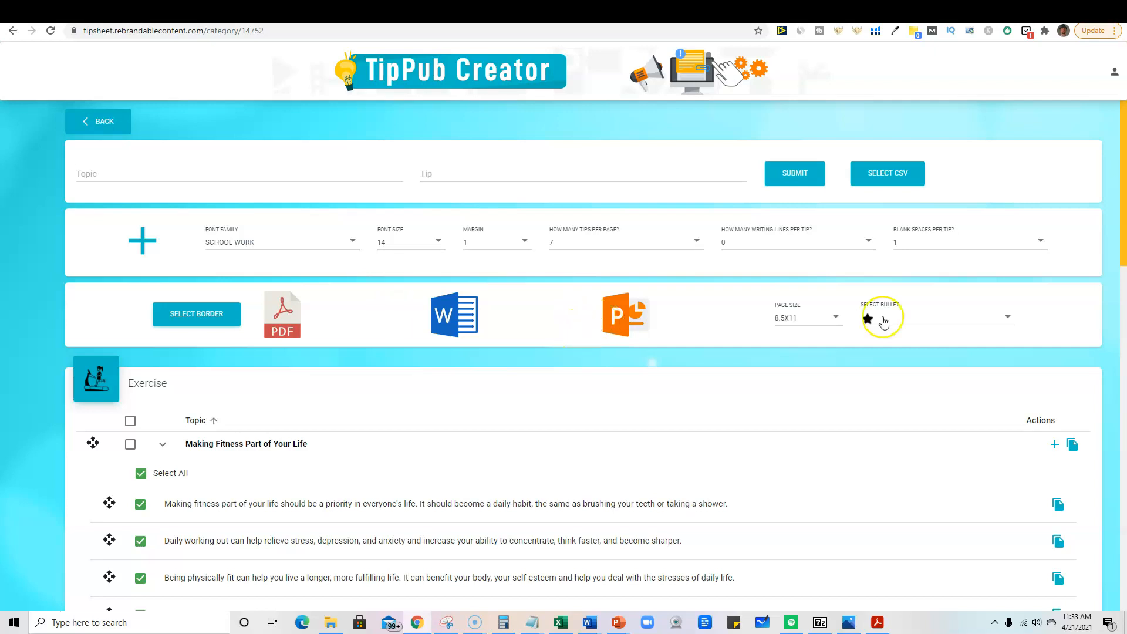
- Create a PDF from the selected exercise tips and open the generated file
scroll(585, 409, "down", 7)
scroll(585, 409, "down", 4)
scroll(520, 536, "up", 11)
left_click(286, 322)
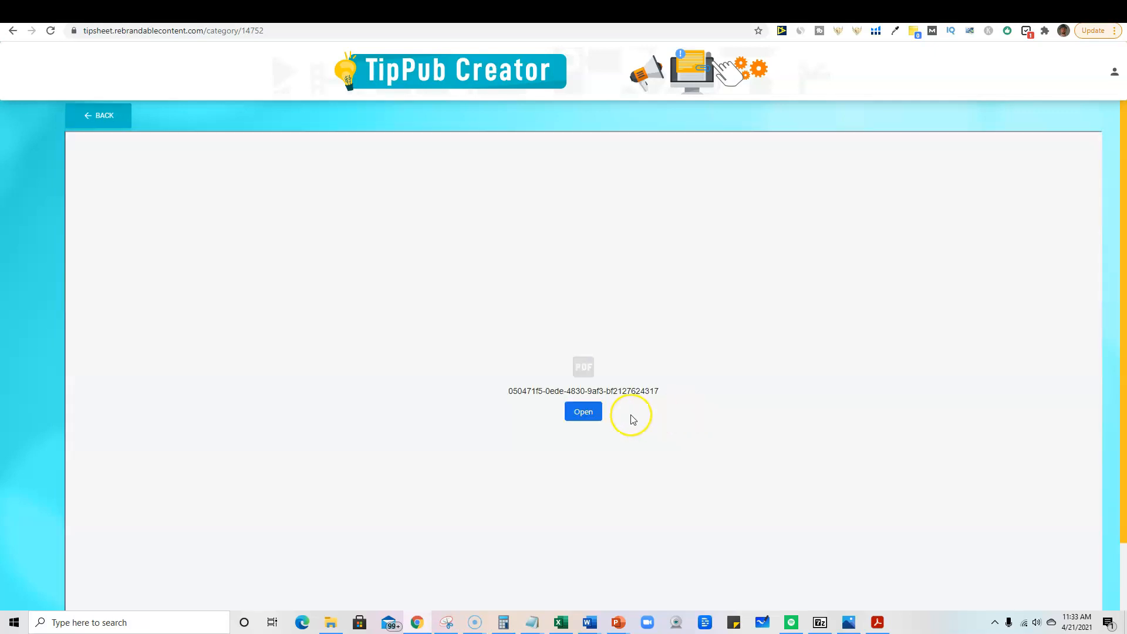
left_click(583, 413)
right_click(585, 414)
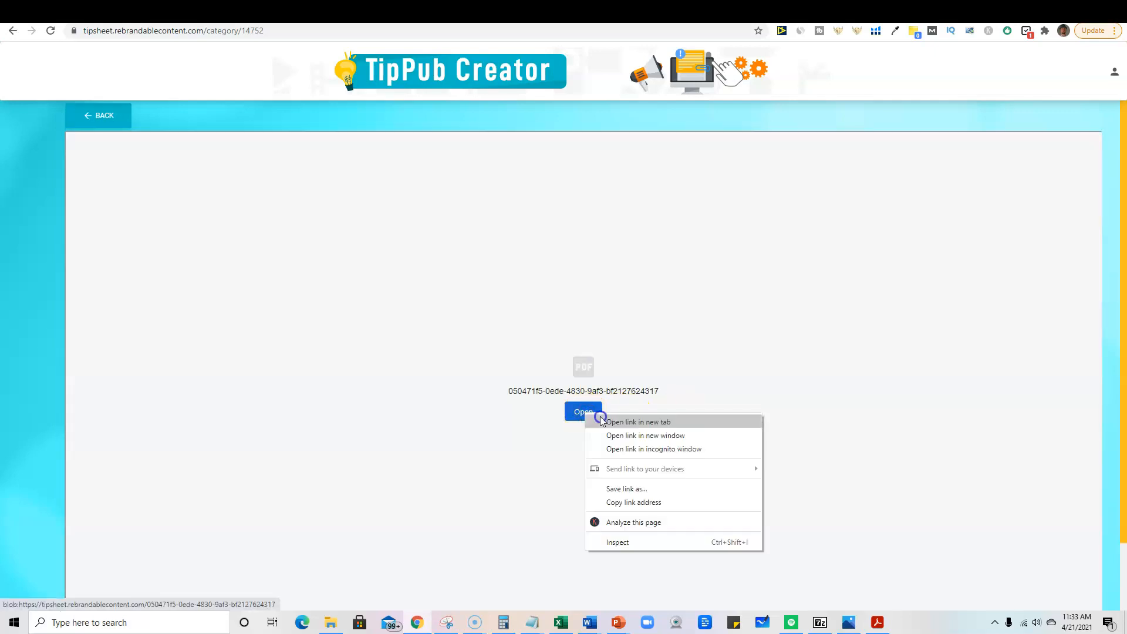
left_click(596, 418)
left_click(88, 594)
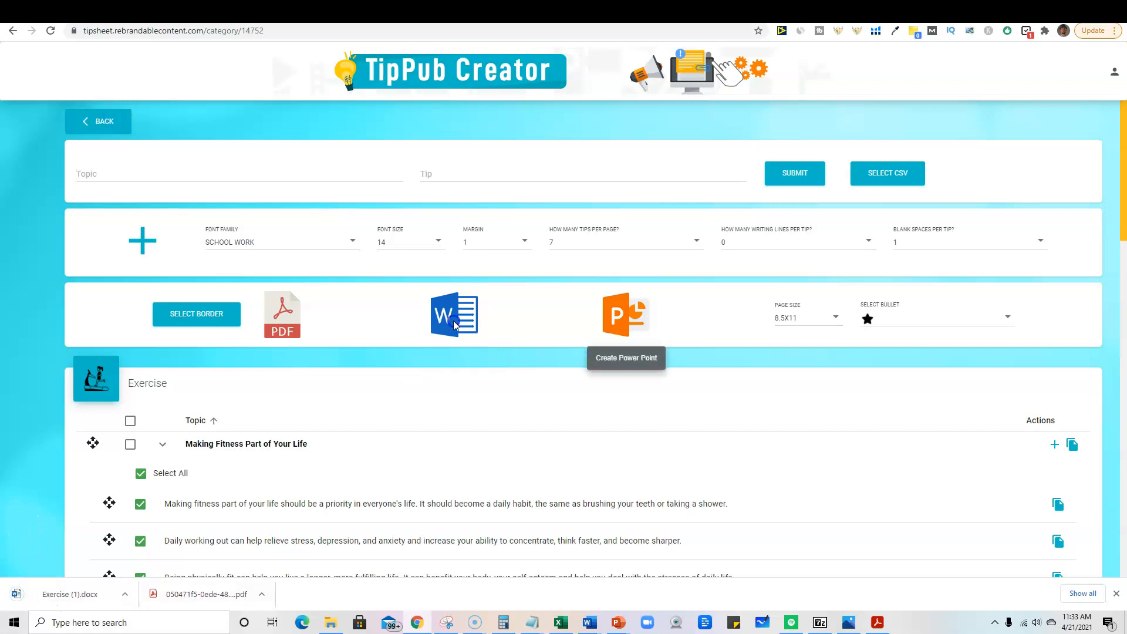
- Create a PowerPoint file from the selected tips, and inspect it with editing enabled before closing it
left_click(631, 319)
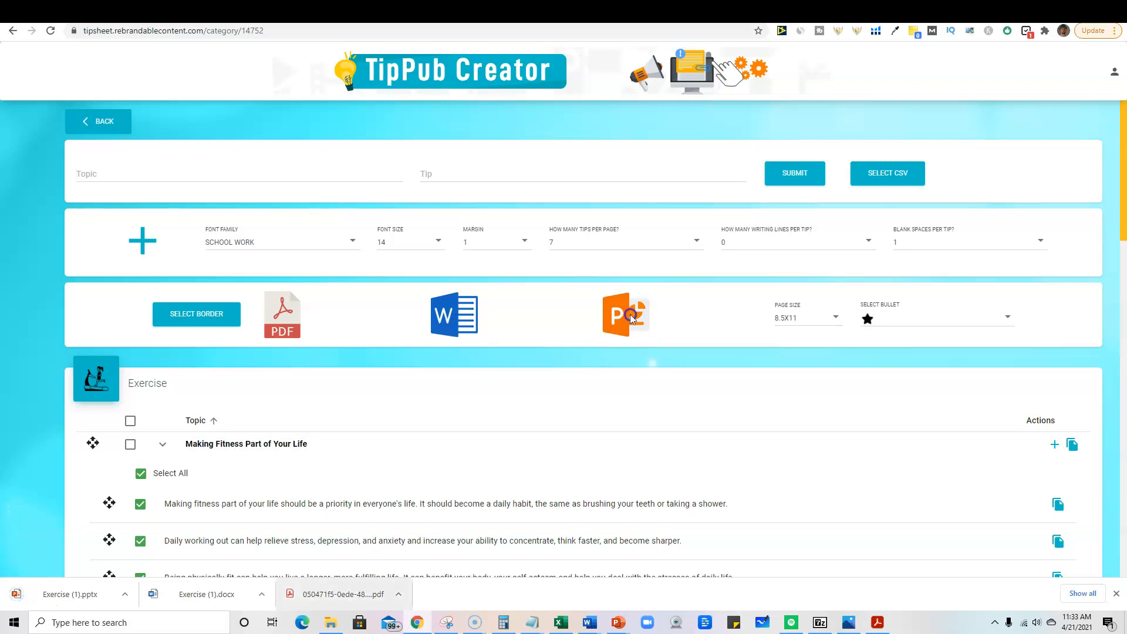
left_click(10, 599)
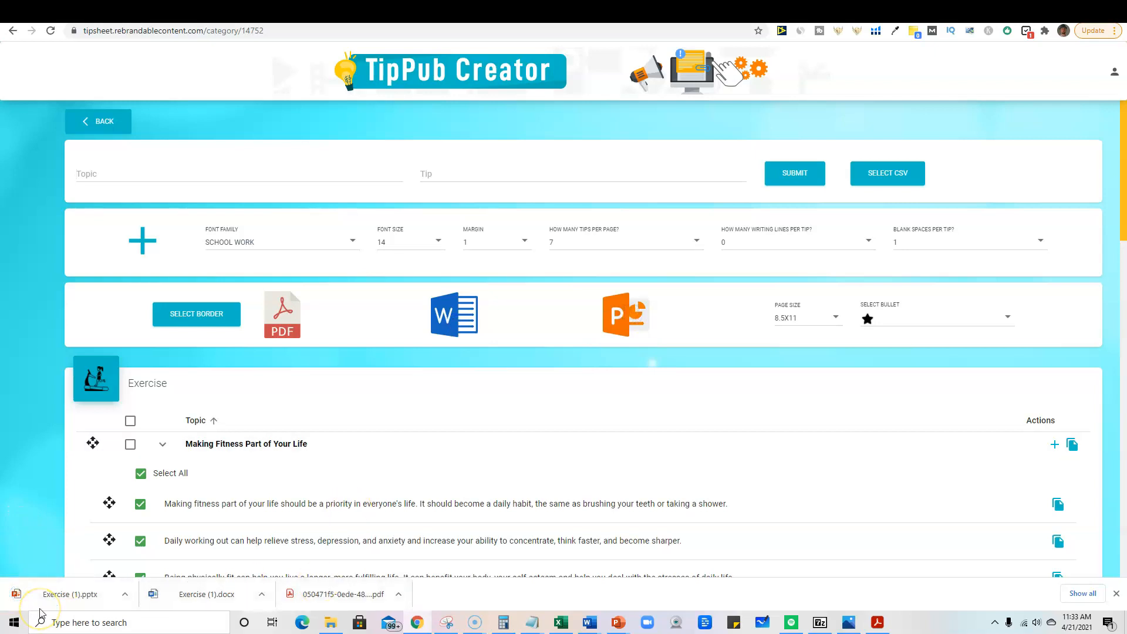
left_click(336, 541)
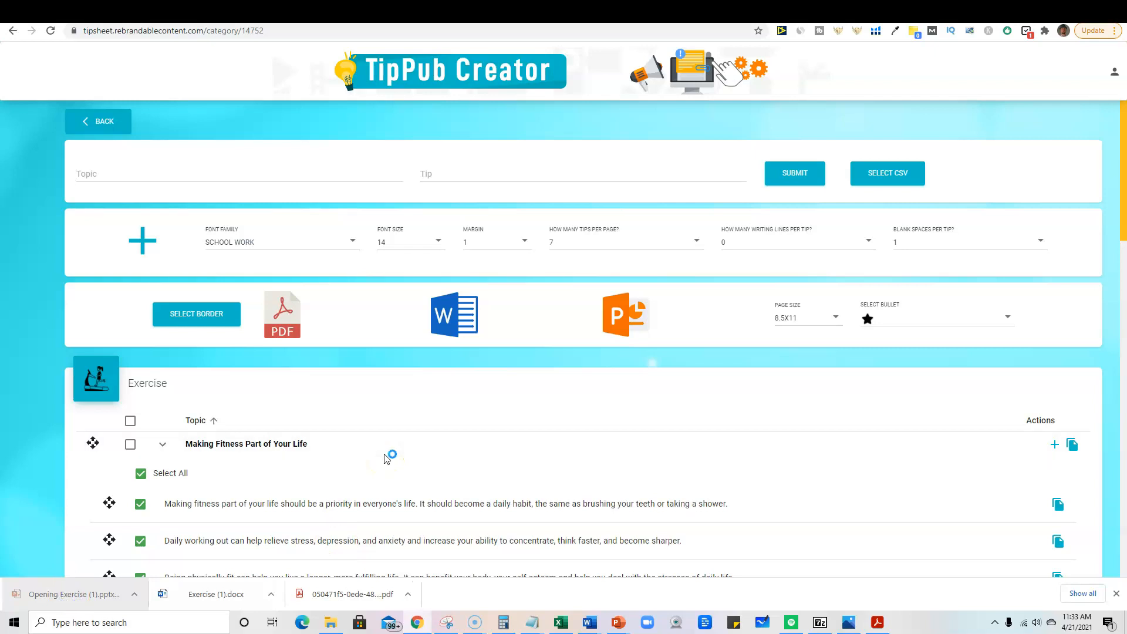
left_click(221, 575)
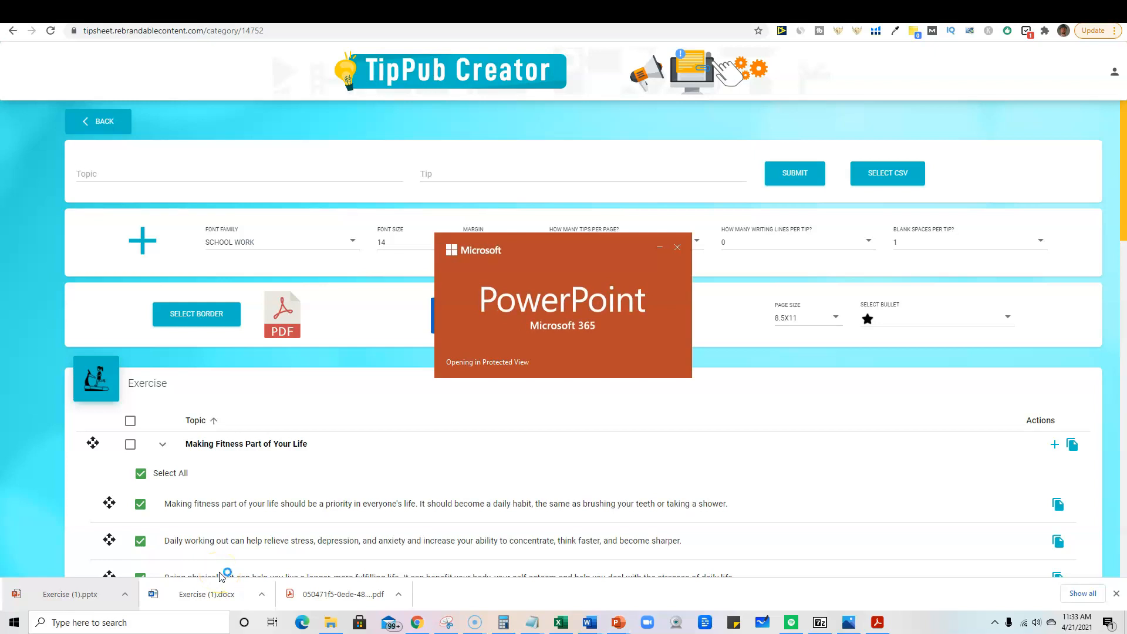
left_click(78, 626)
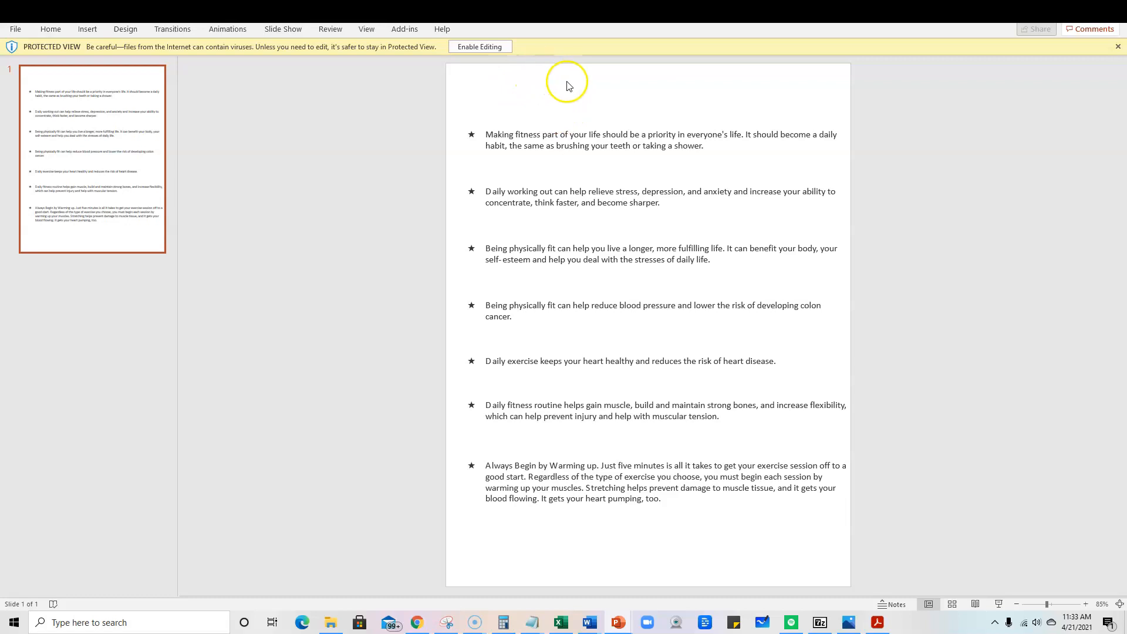
left_click(491, 47)
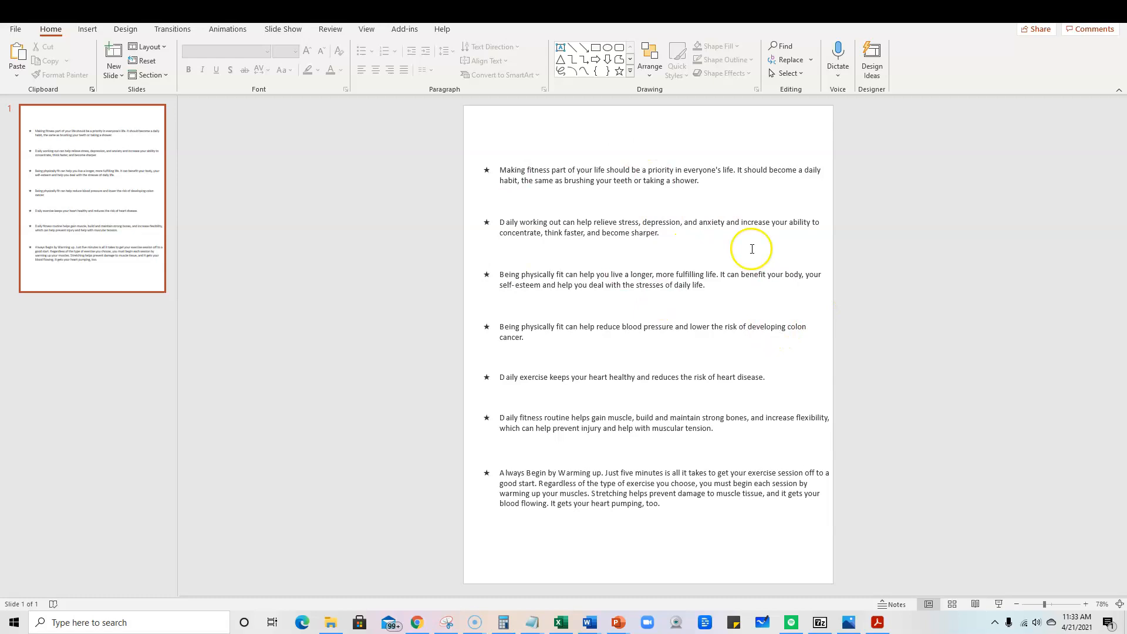
left_click(1063, 13)
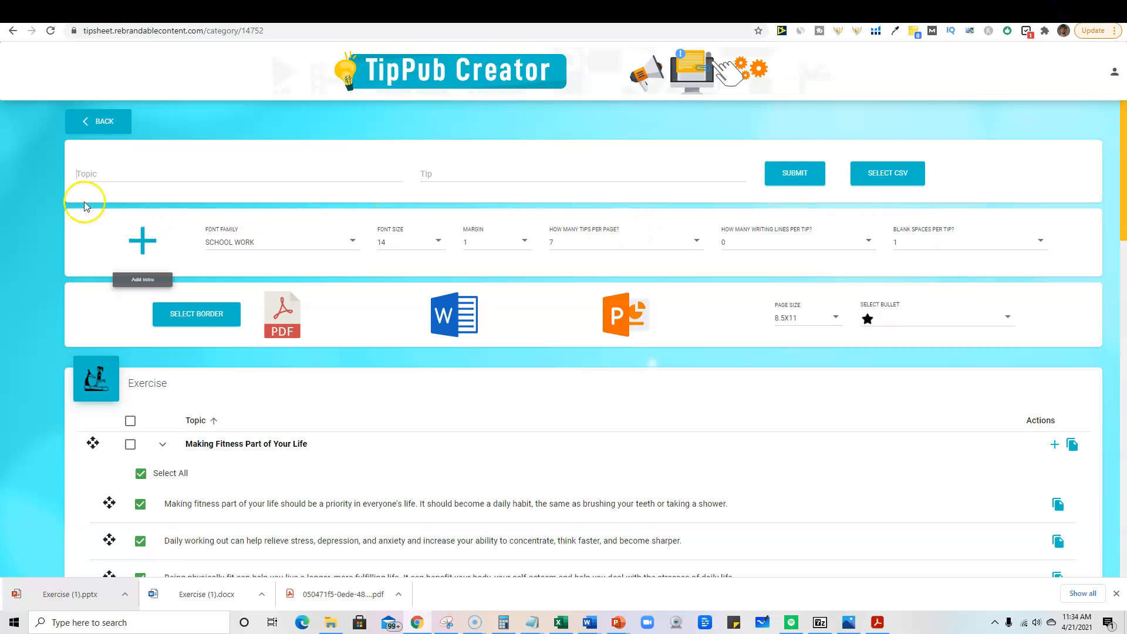
- Choose the thin-line page border with quarter-circle corner ornaments and save the selection
left_click(206, 320)
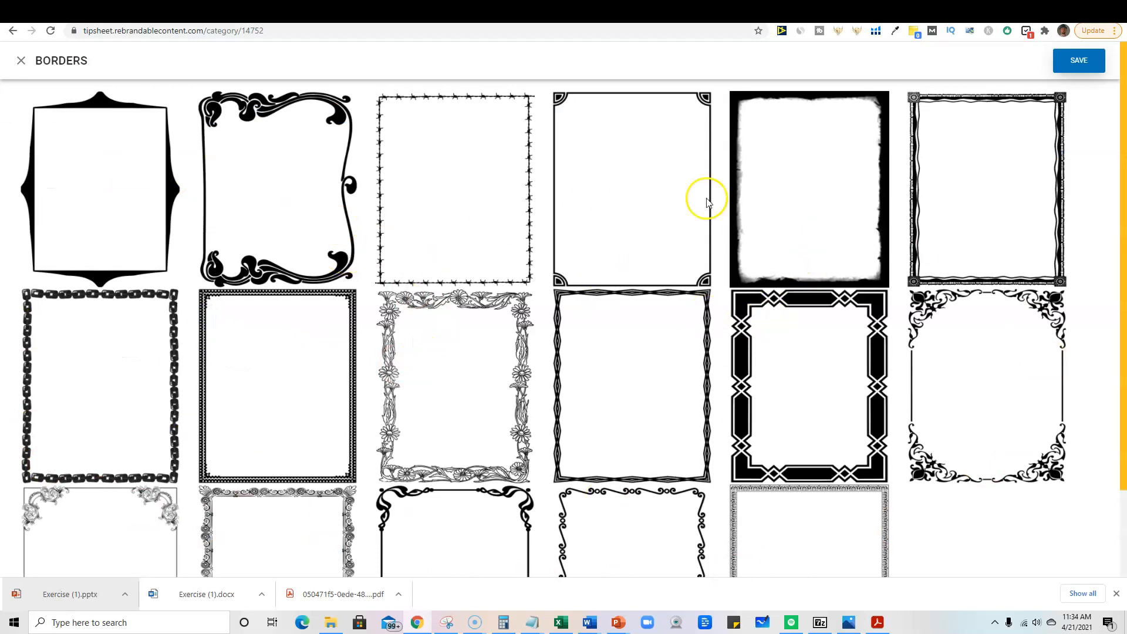
left_click(607, 198)
left_click(1085, 63)
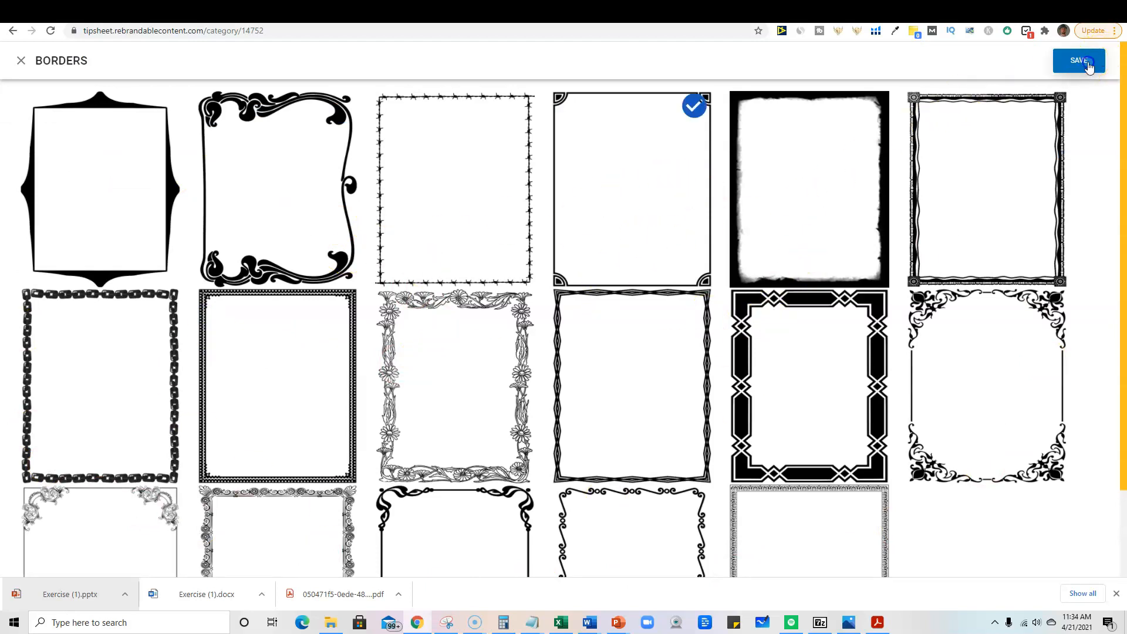
- Create a PowerPoint file of the tips with the chosen border and open it with editing enabled
left_click(626, 320)
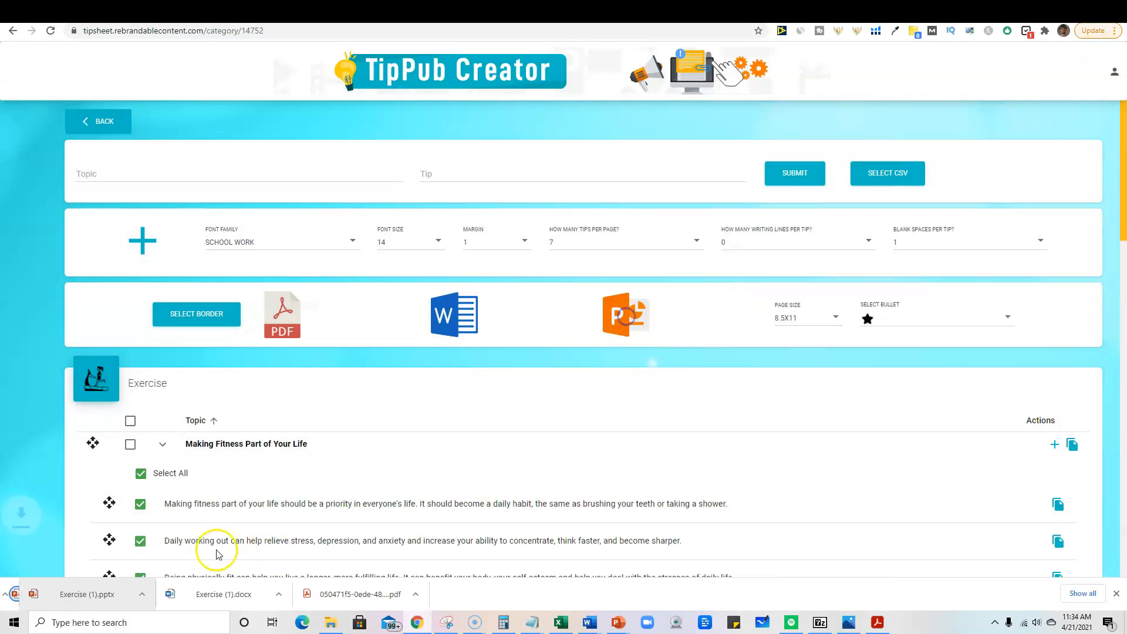
left_click(75, 597)
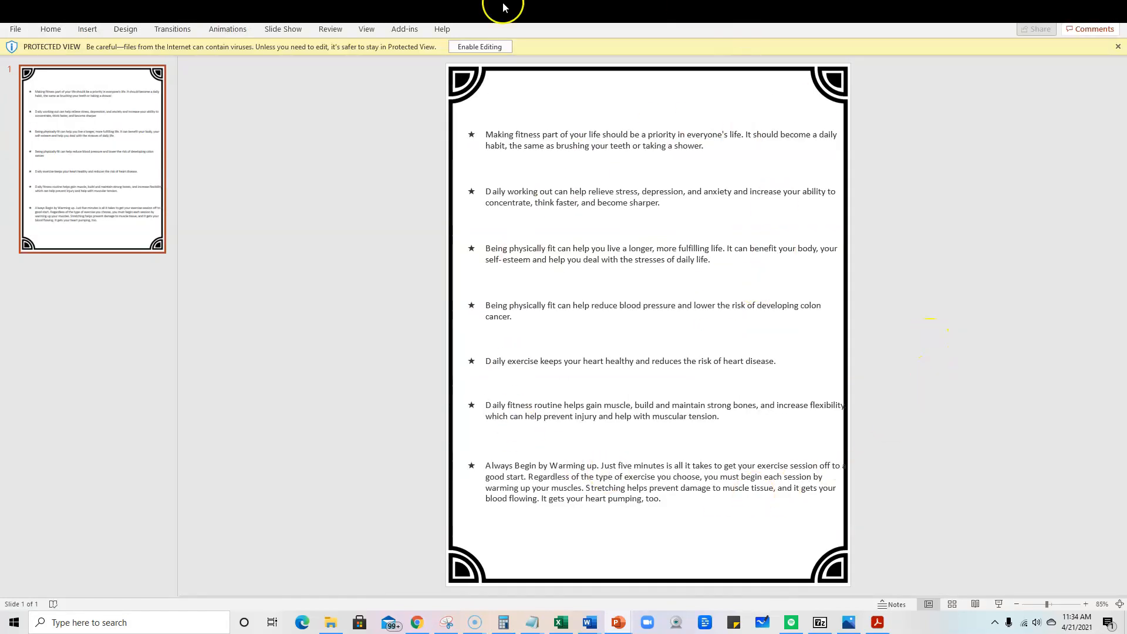
left_click(480, 46)
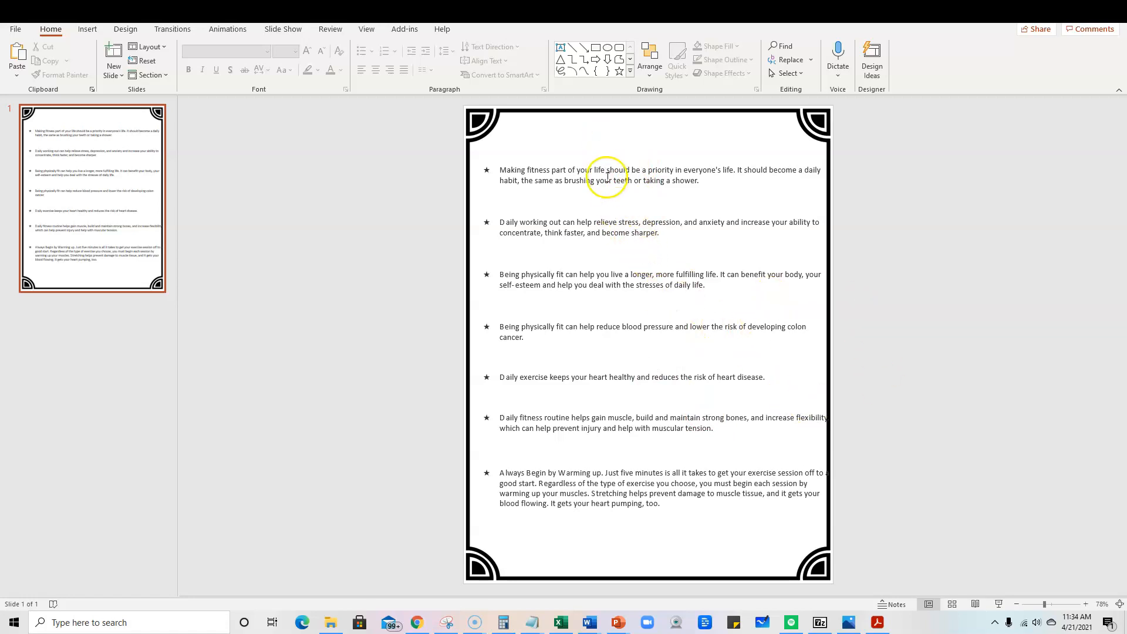
- Narrow the text box of the "Daily fitness routine" tip from its right edge so the text fits inside the border
left_click(788, 417)
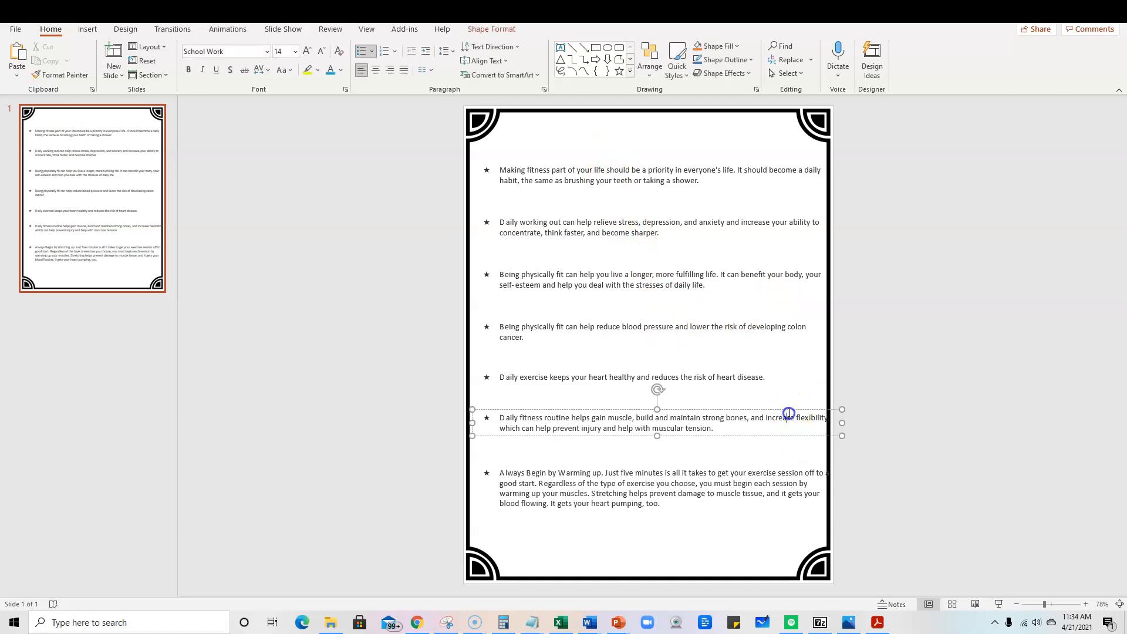
left_click_drag(841, 422, 827, 422)
left_click(897, 399)
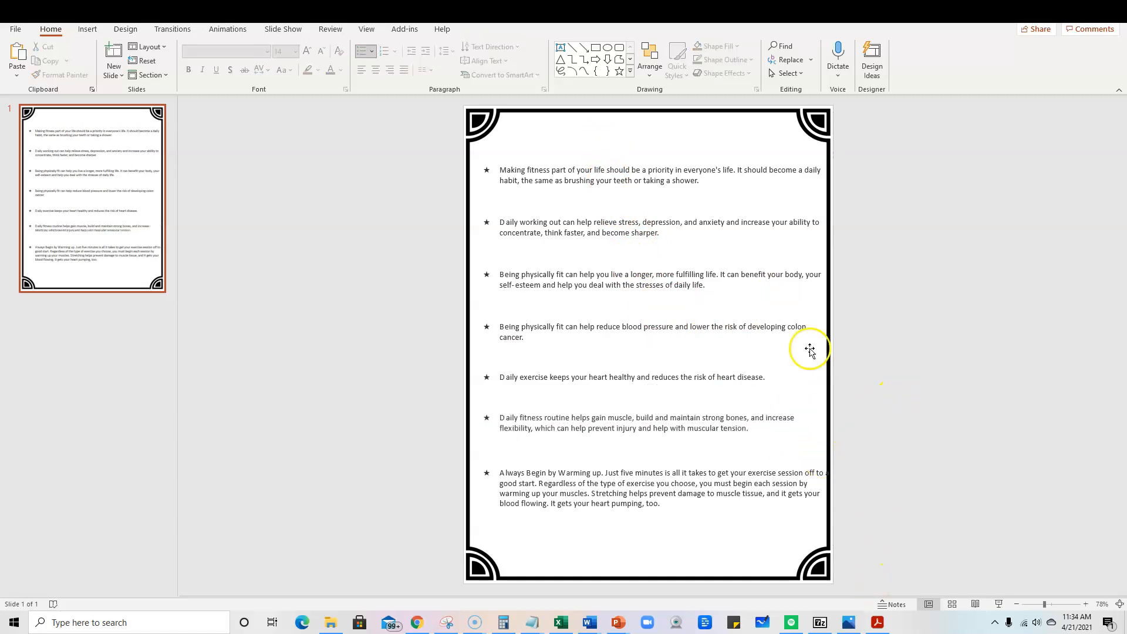
- Narrow the text box of the "Always Begin by Warming up" tip from its right edge so the text fits inside the border
left_click(794, 483)
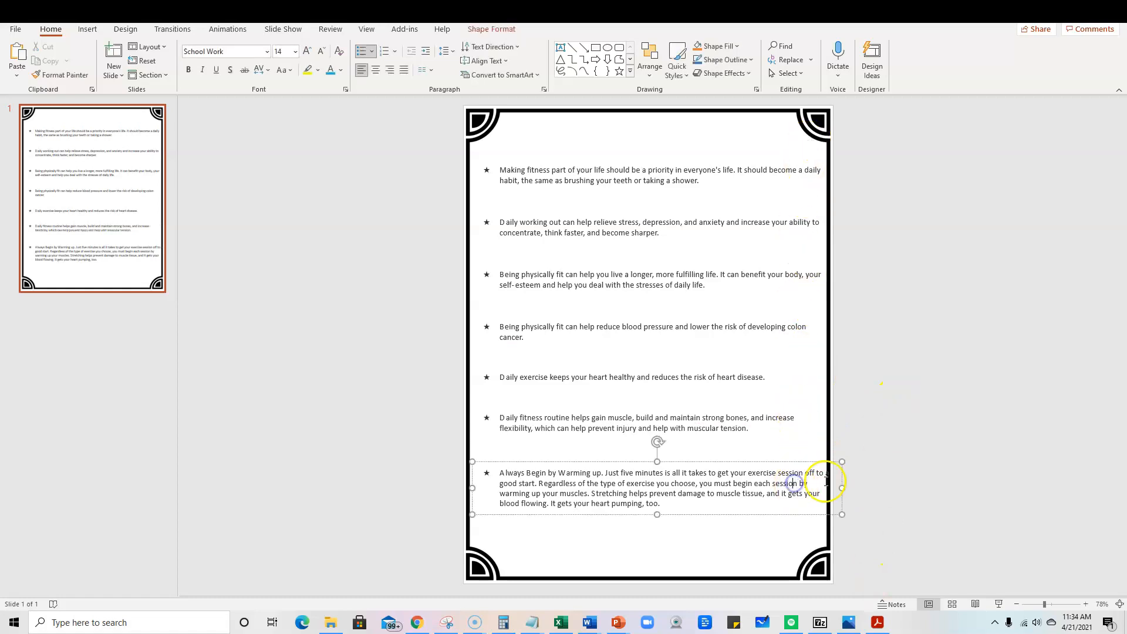
left_click_drag(842, 488, 827, 487)
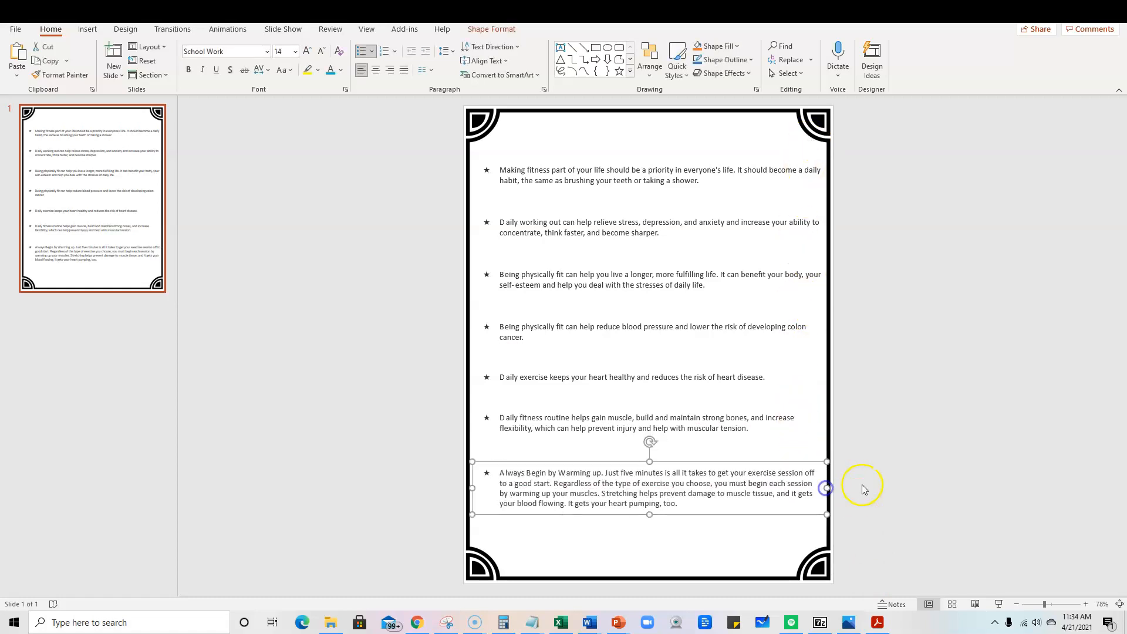
left_click(896, 436)
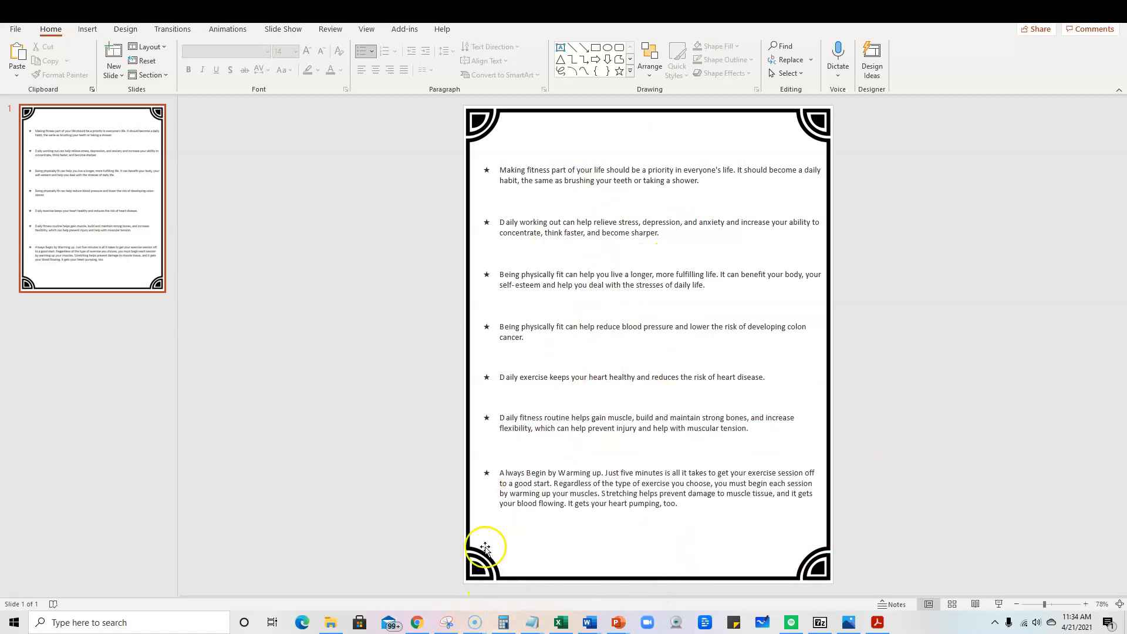
- Switch to Chrome and look through the "TipPub Creator Software - TMMM Bonuses" document, from the title through the bonus book covers and back
left_click(423, 625)
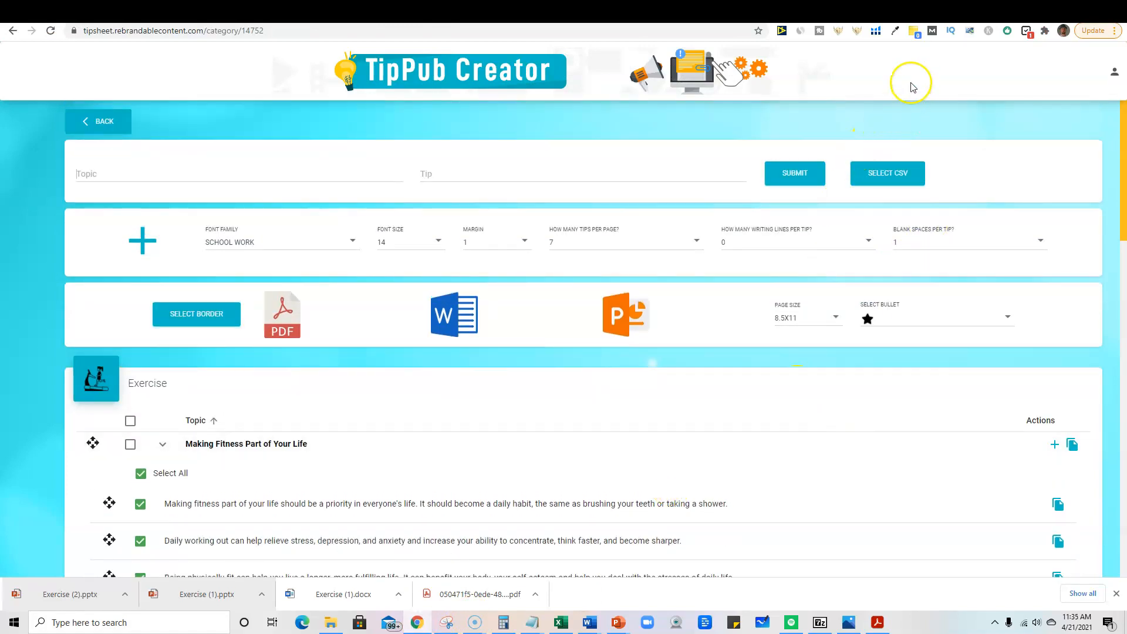
left_click(893, 12)
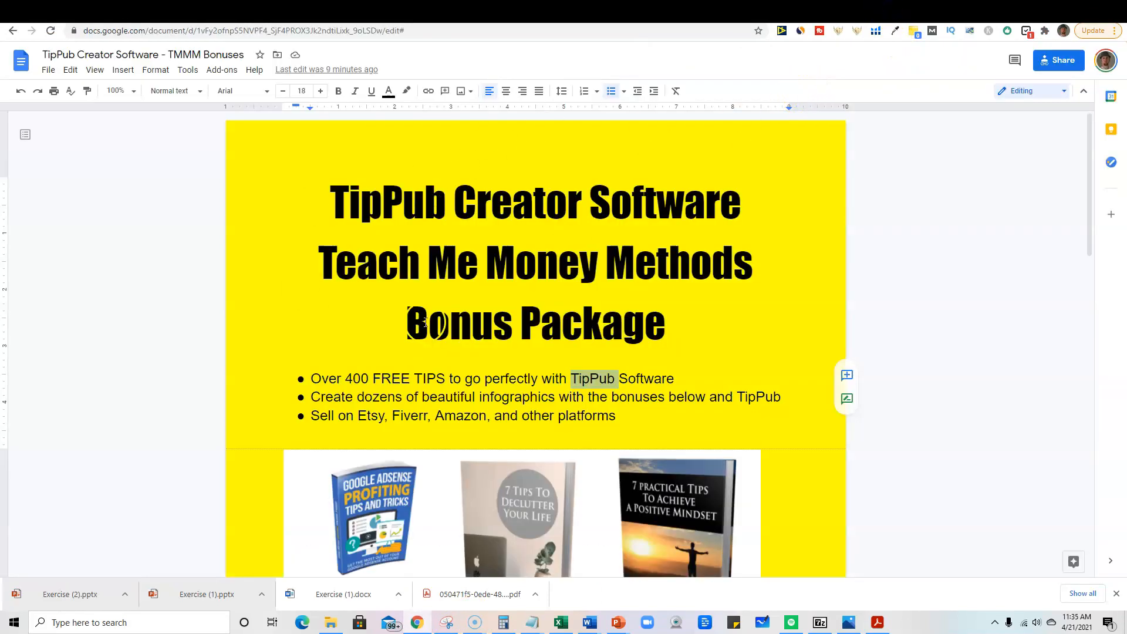
scroll(642, 453, "down", 15)
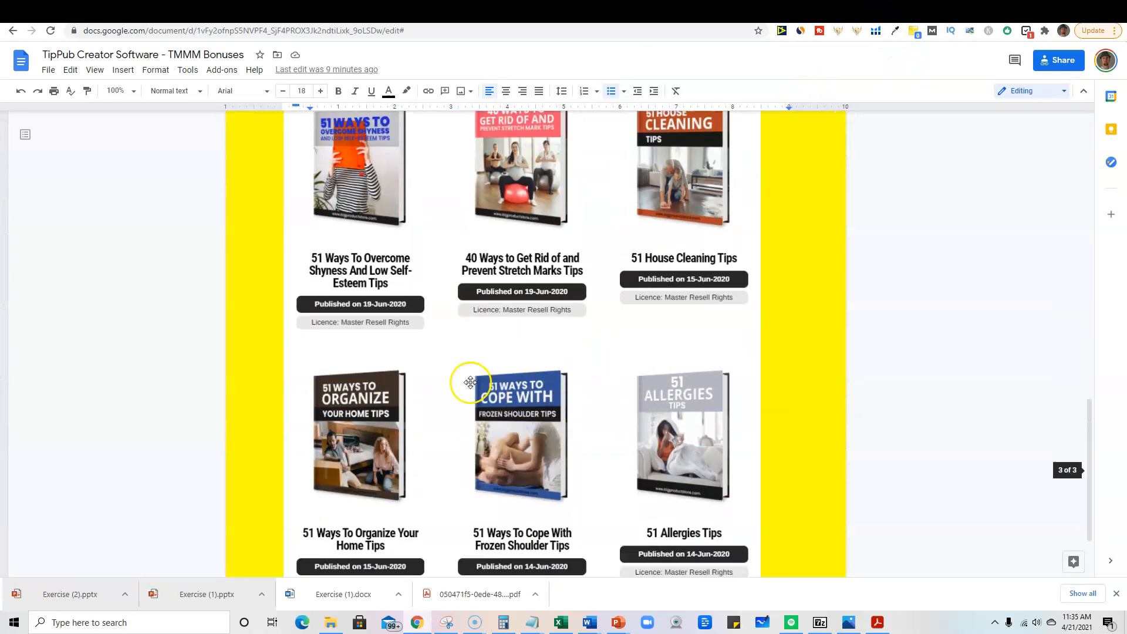
scroll(470, 382, "down", 2)
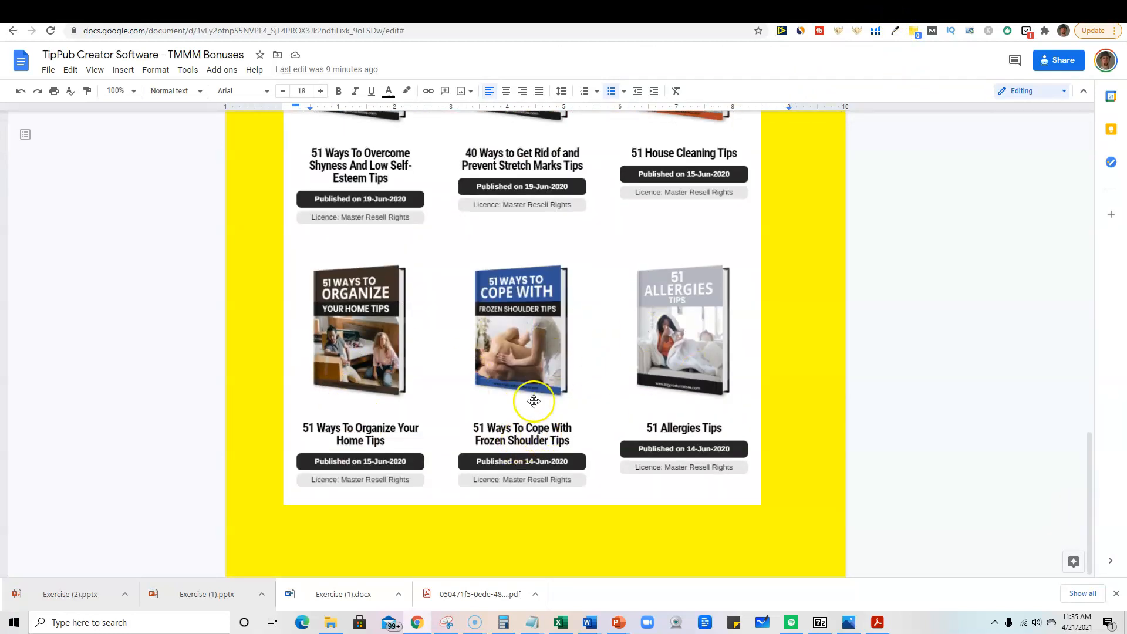
scroll(574, 460, "up", 9)
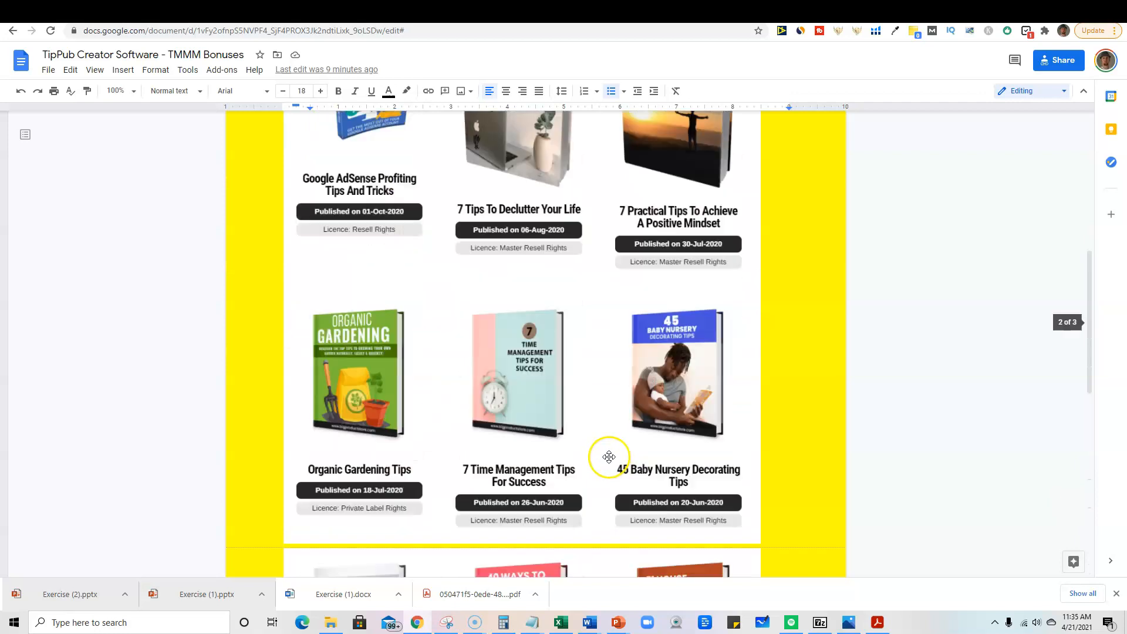
scroll(609, 457, "up", 8)
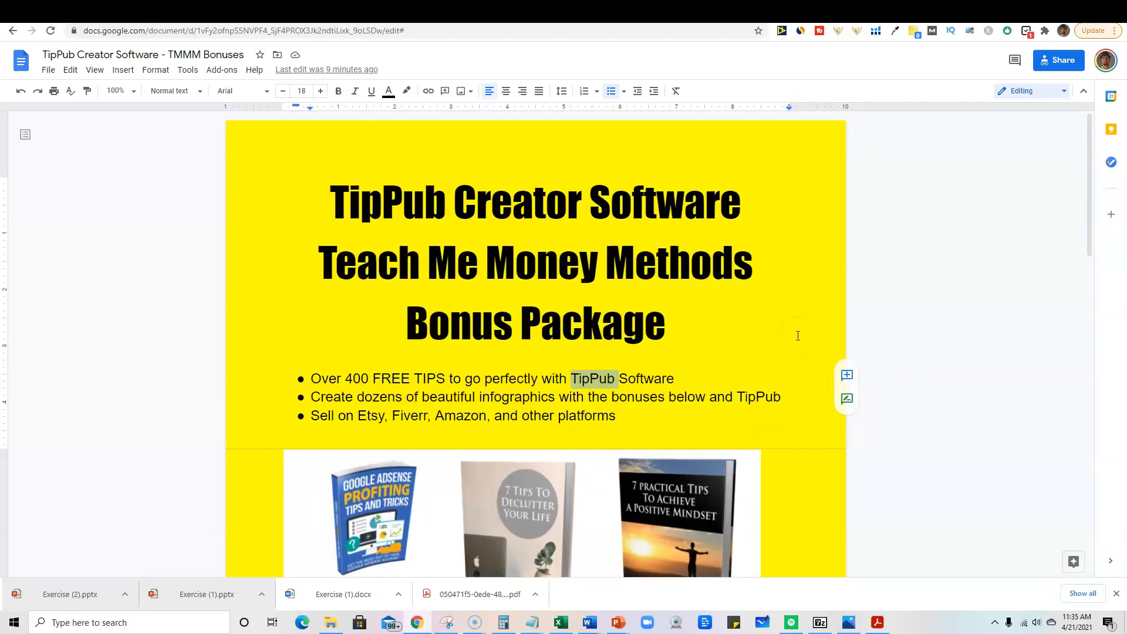